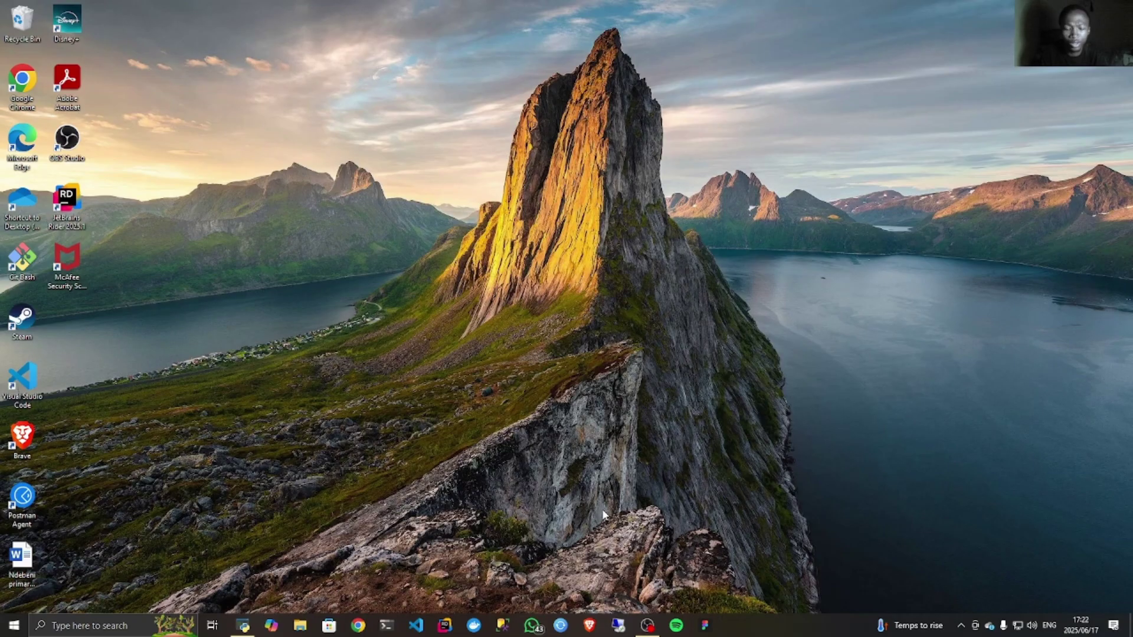
Step: Switch to the Brave browser and close all previously open pages, leaving only one empty new tab
left_click(596, 618)
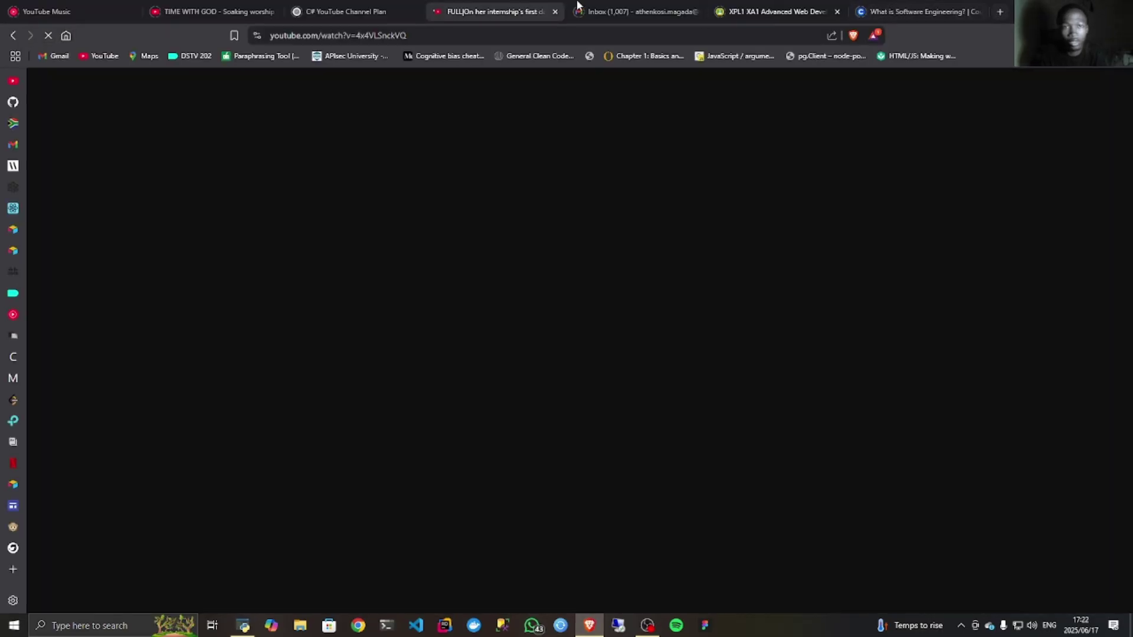
left_click(556, 12)
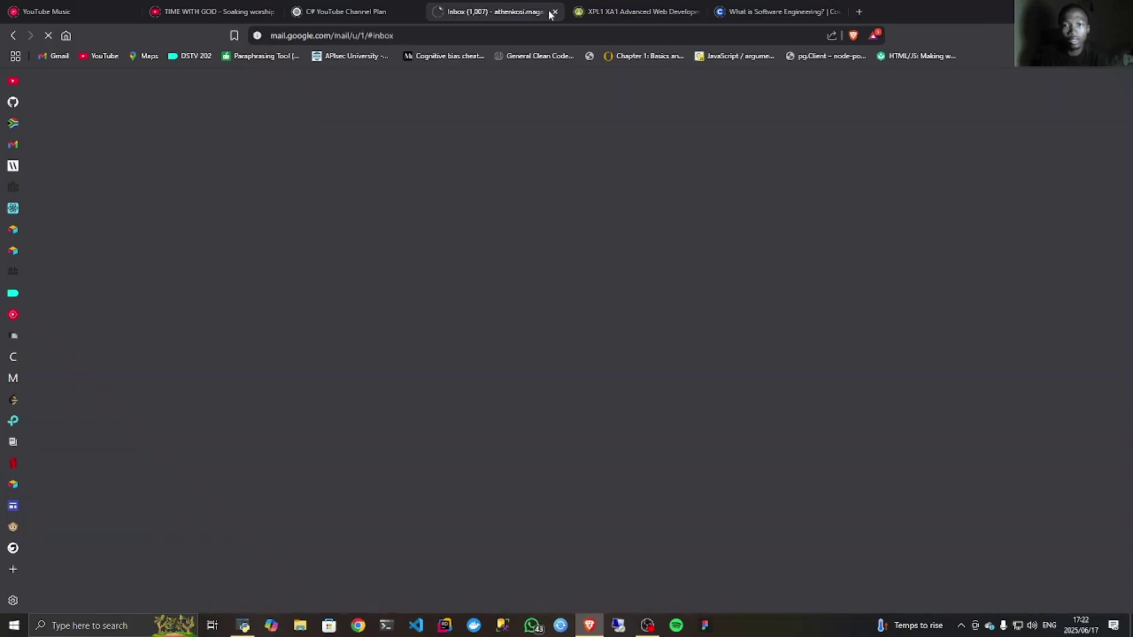
left_click(554, 11)
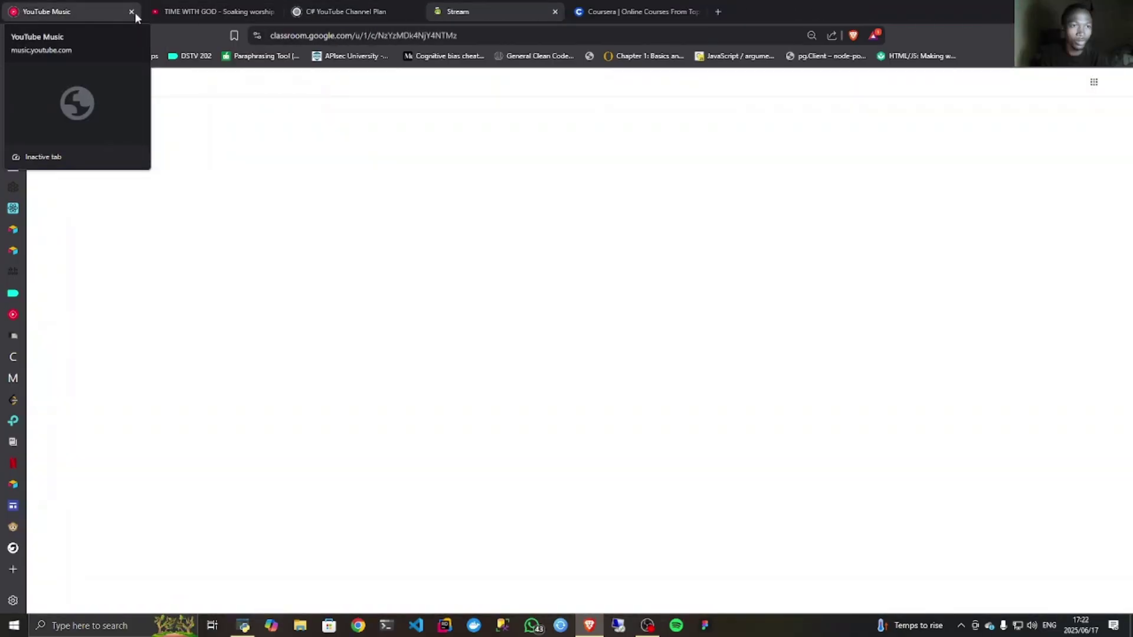
left_click(135, 12)
left_click(134, 11)
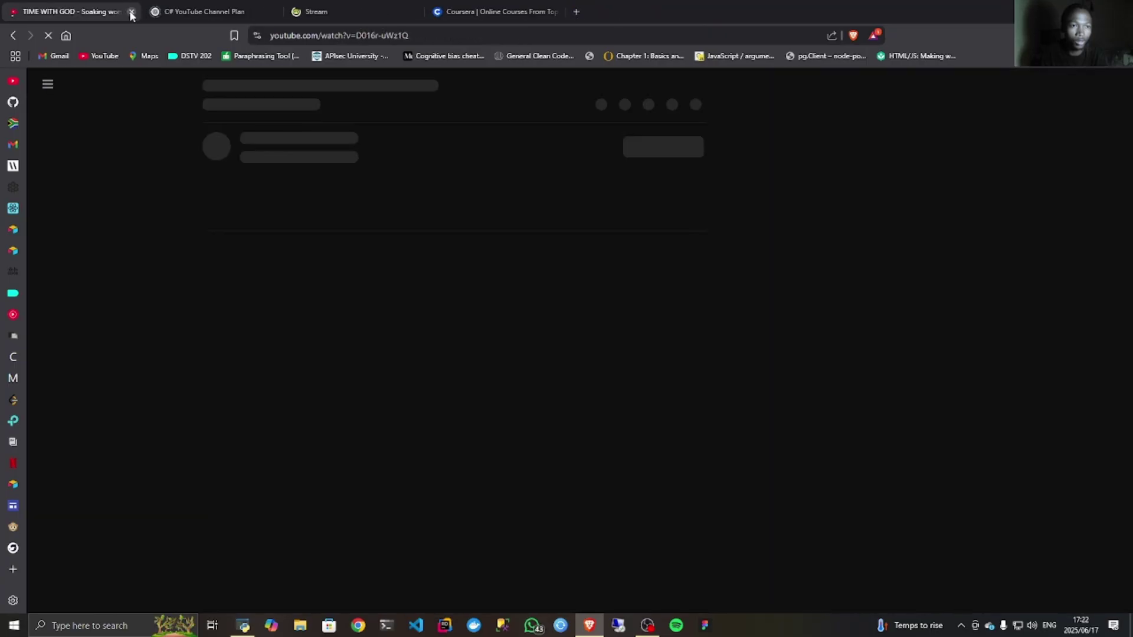
left_click(131, 12)
left_click(131, 13)
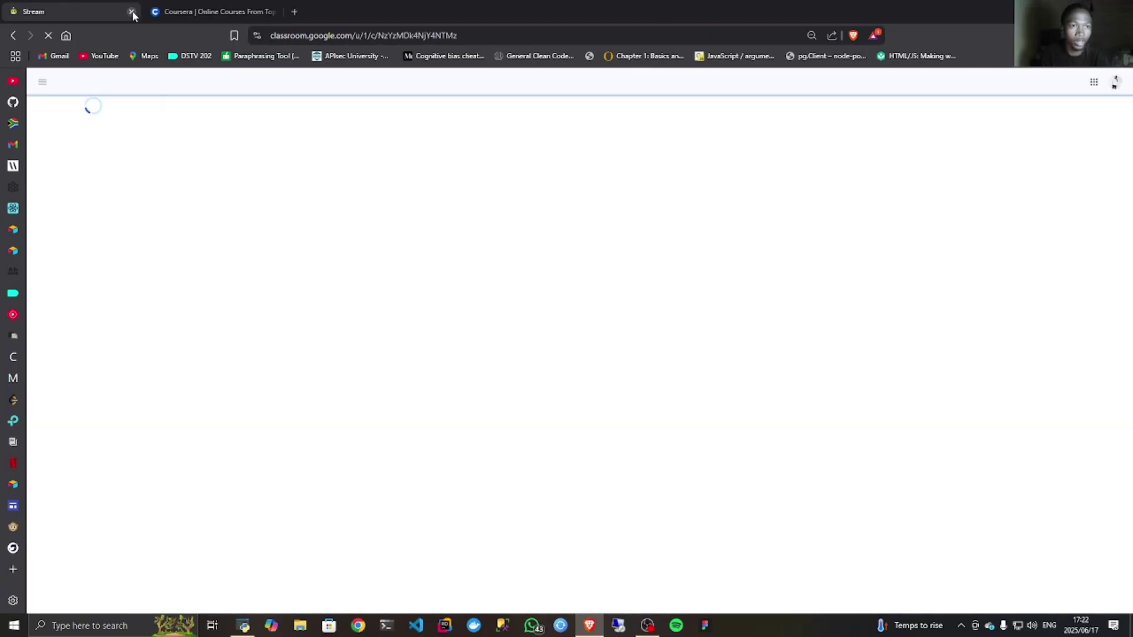
left_click(132, 12)
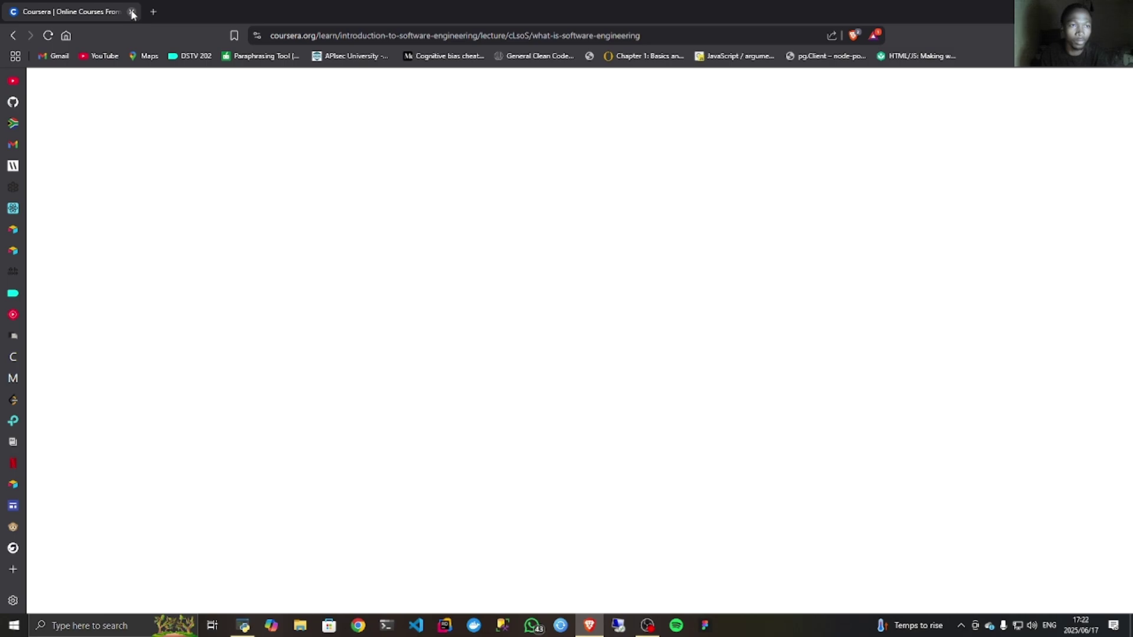
left_click(153, 11)
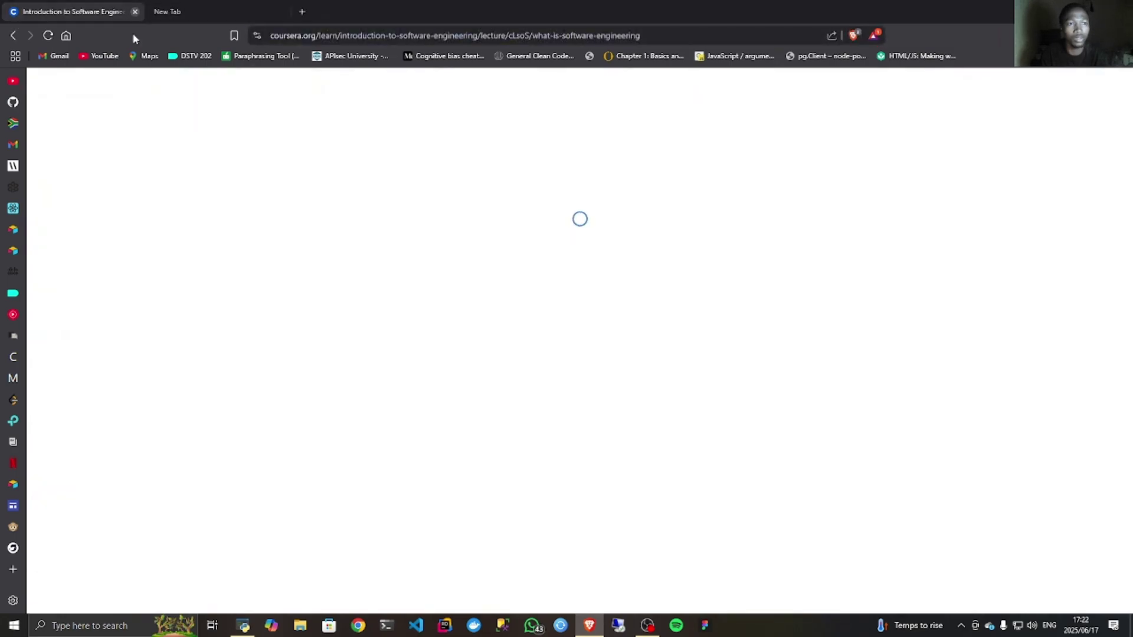
left_click(135, 12)
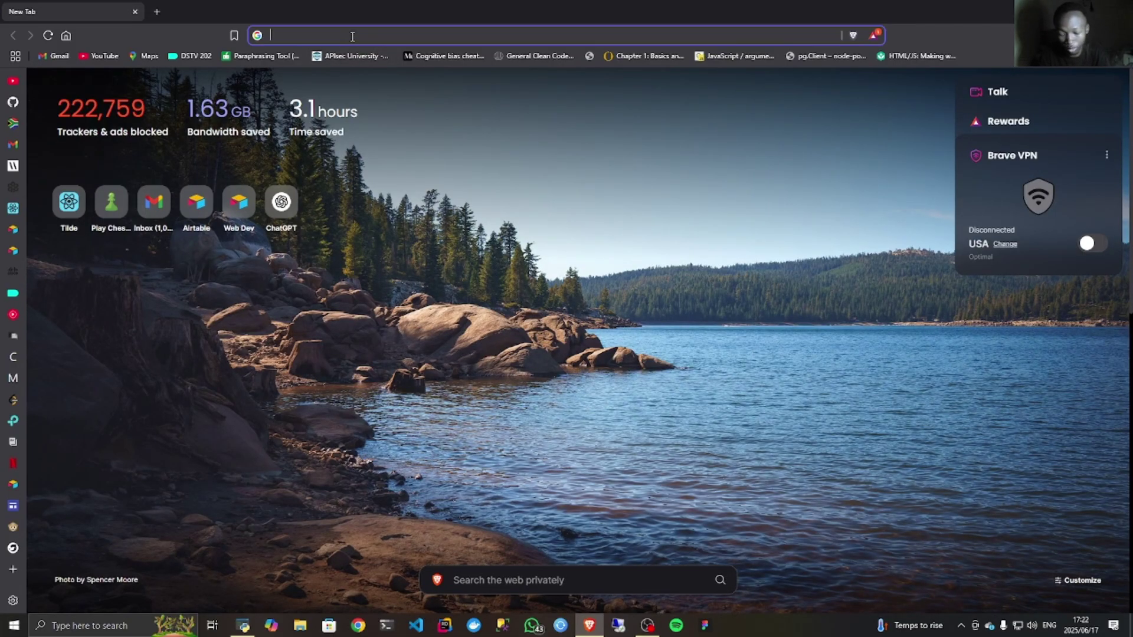
Step: Search the web for "Visual studio download" and open Microsoft's Download Visual Studio Tools page
left_click(352, 36)
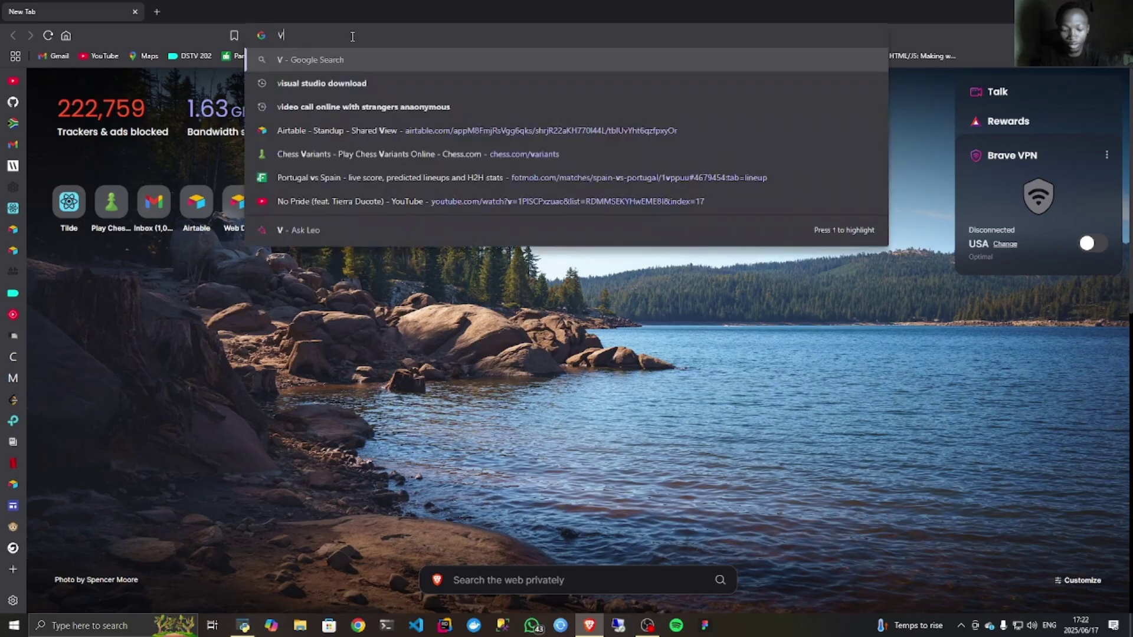
type("Visual studio download")
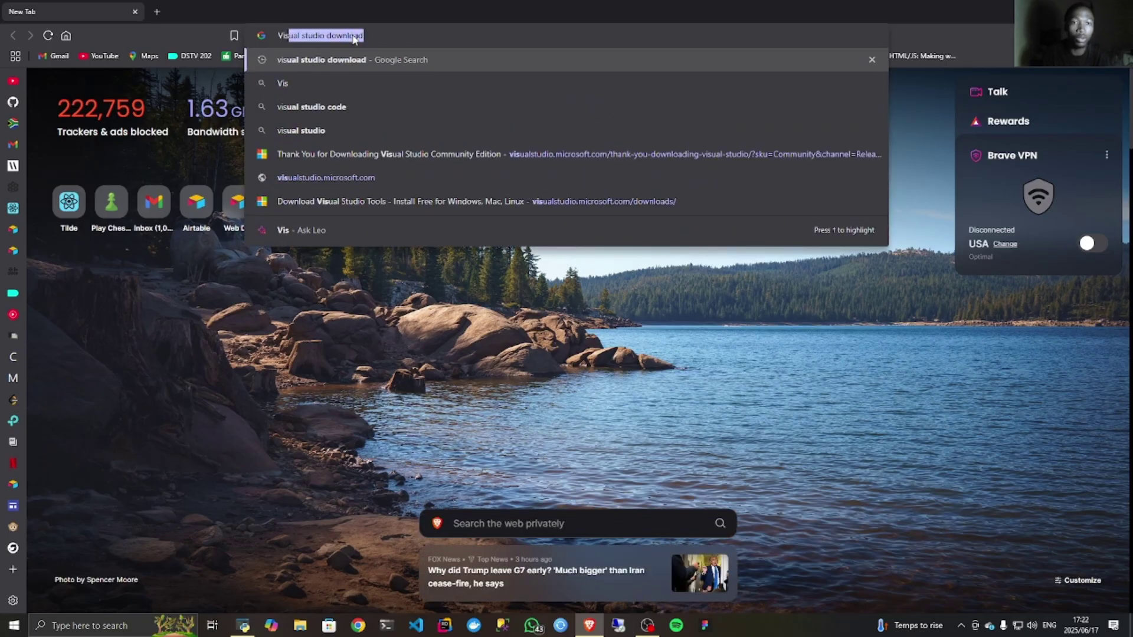
left_click(379, 35)
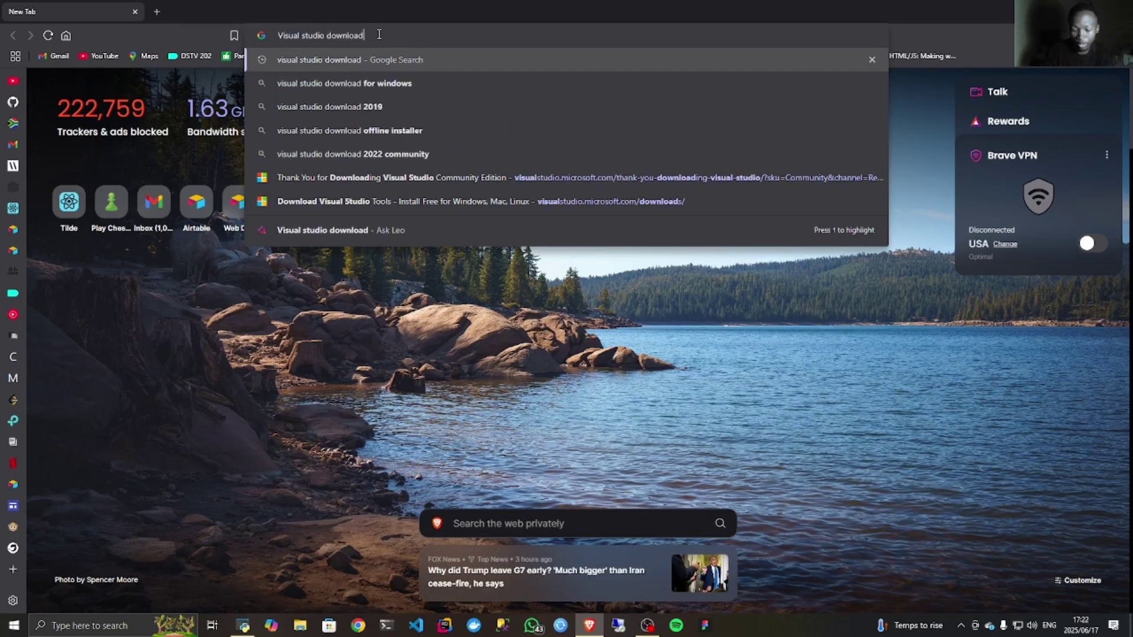
key("Return")
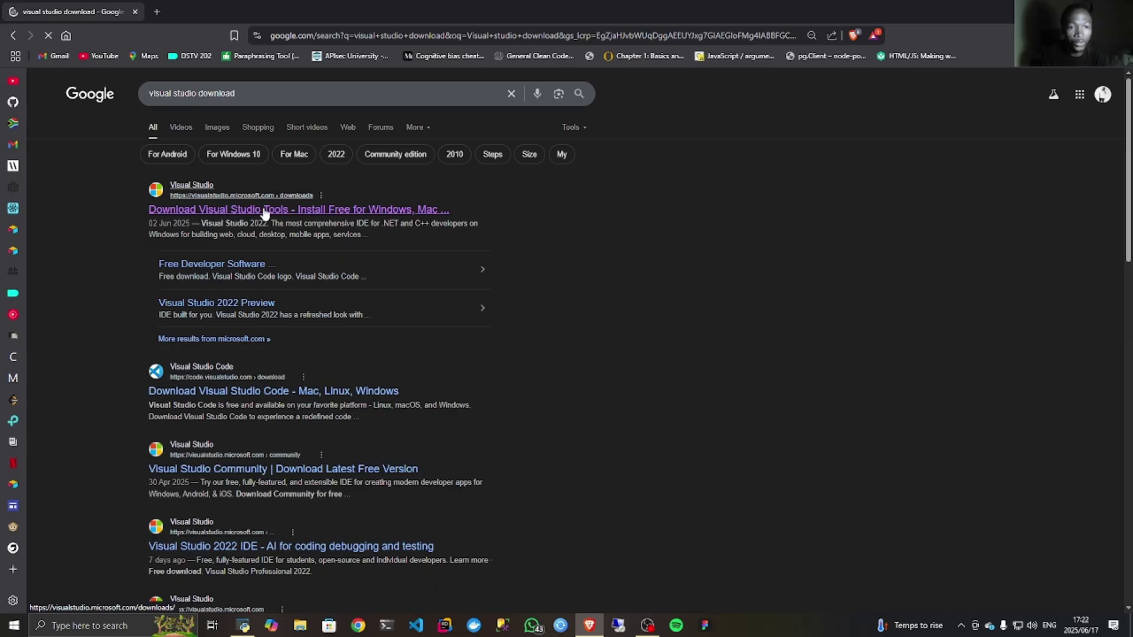
left_click(345, 214)
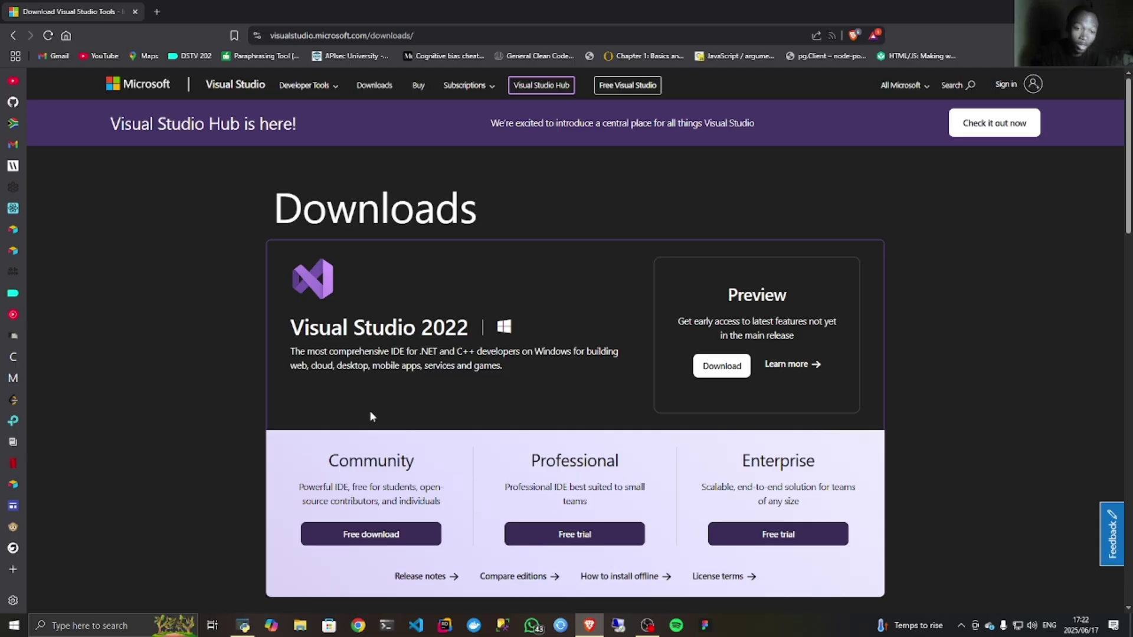
Step: Download the free Visual Studio 2022 Community installer as VisualStudioSetup (1) and run it past its initial setup notice
left_click(386, 535)
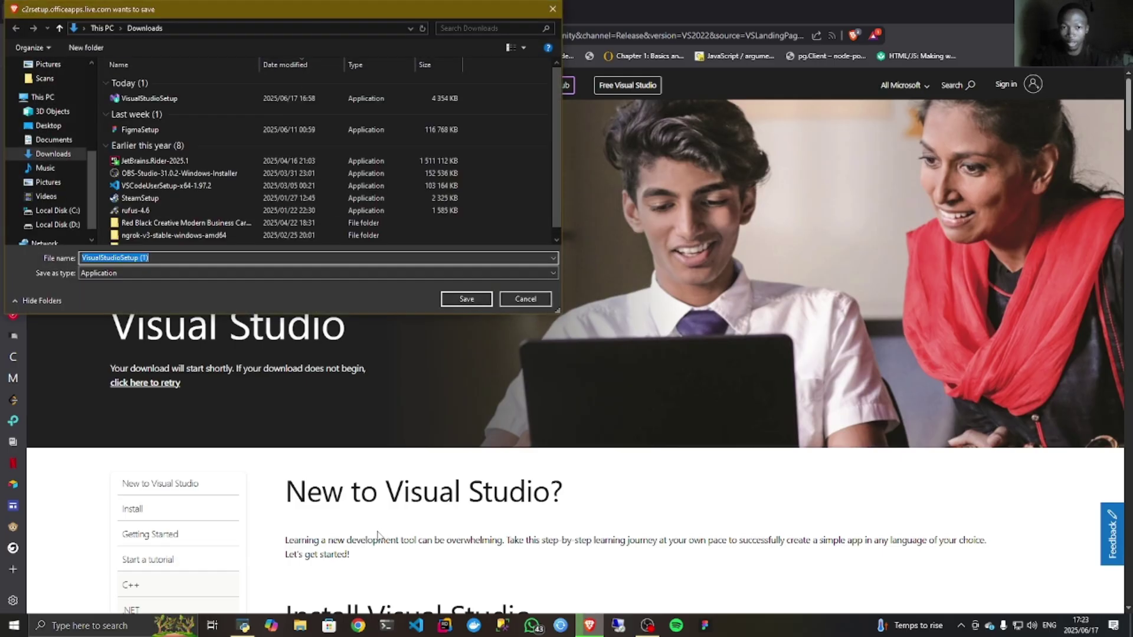
left_click(461, 300)
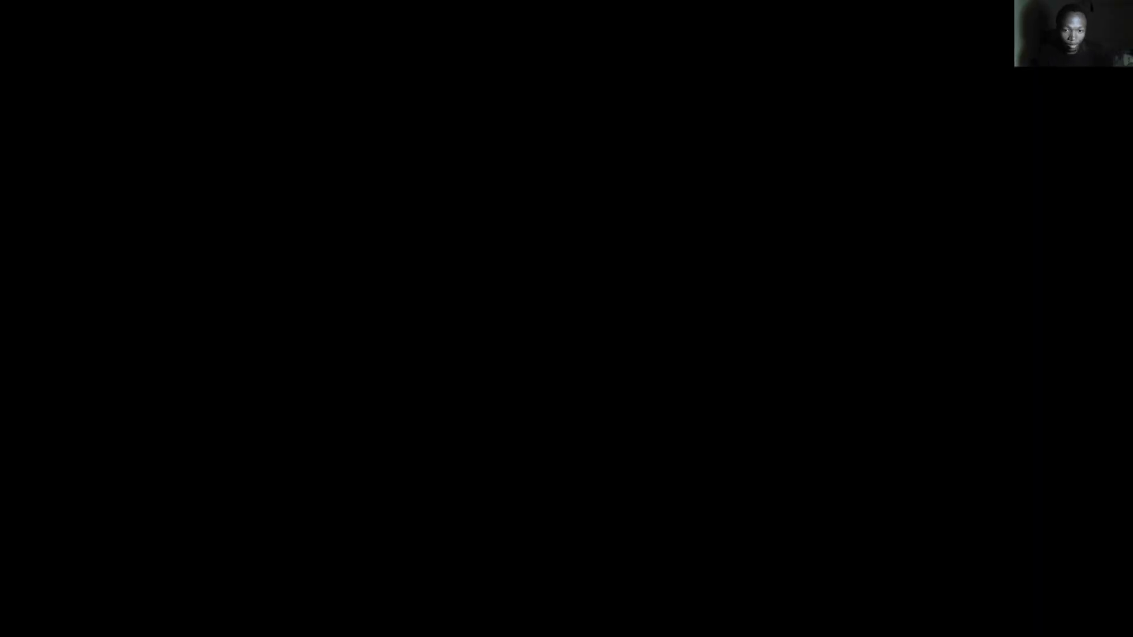
left_click(524, 388)
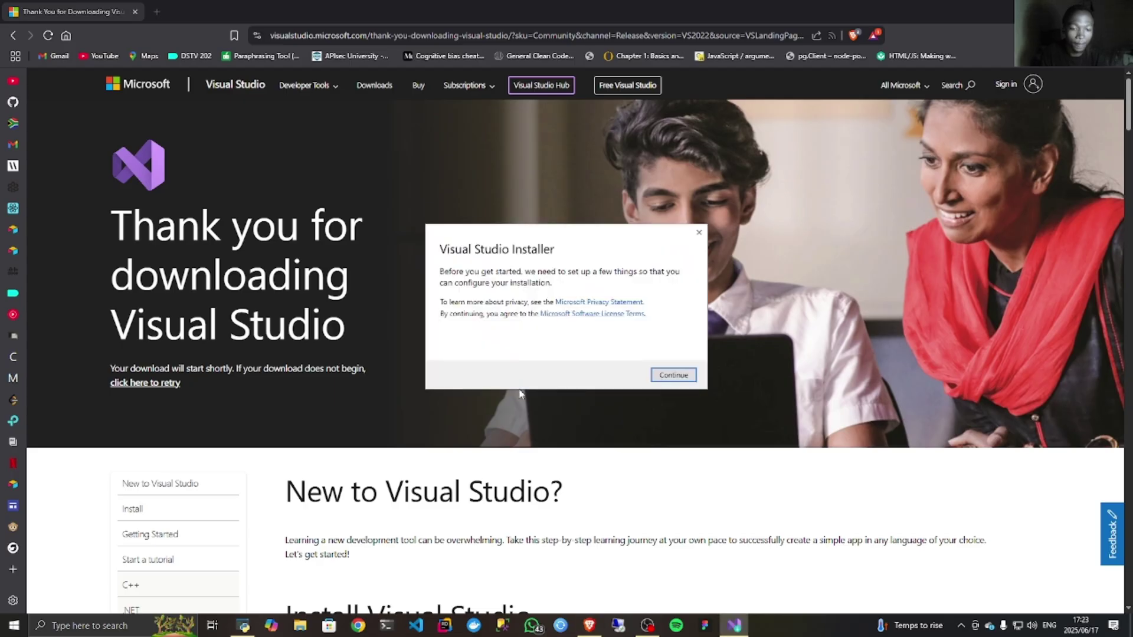
left_click(677, 376)
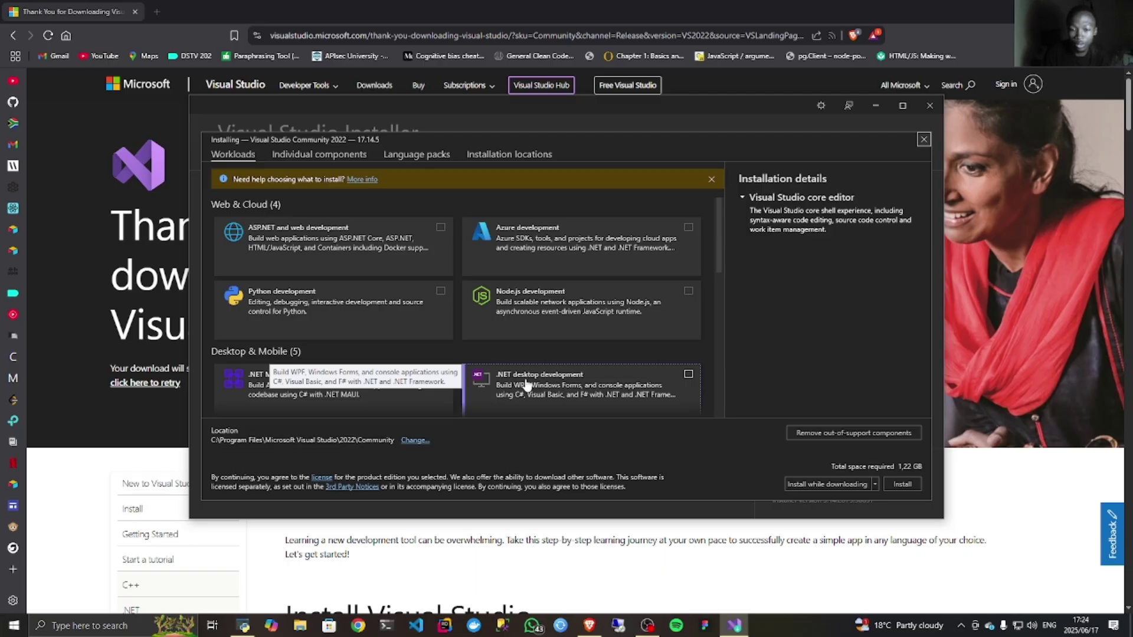
Step: Select the .NET desktop development and ASP.NET and web development workloads for the Visual Studio Community 2022 installation
left_click(688, 376)
scroll(637, 380, "down", 1)
scroll(635, 383, "down", 6)
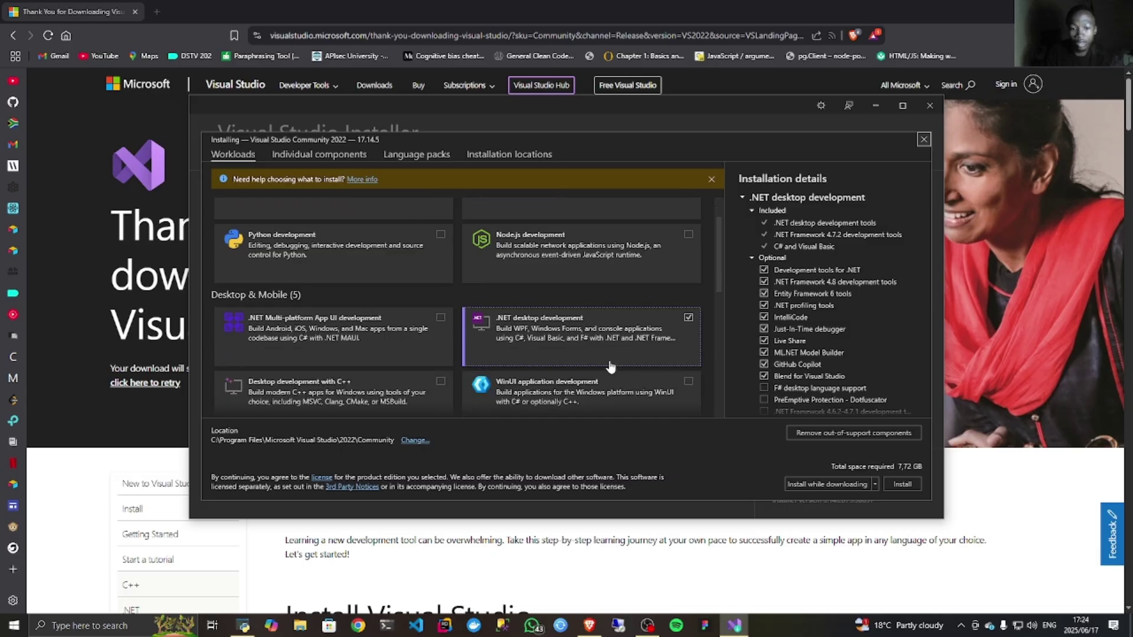
scroll(609, 366, "down", 9)
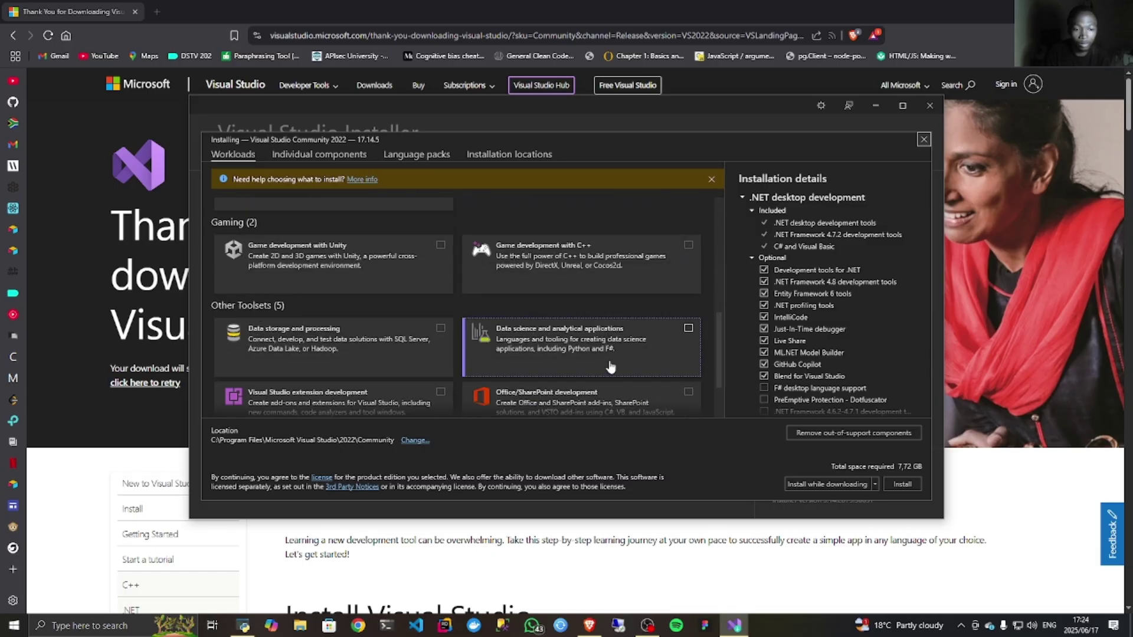
scroll(610, 366, "up", 13)
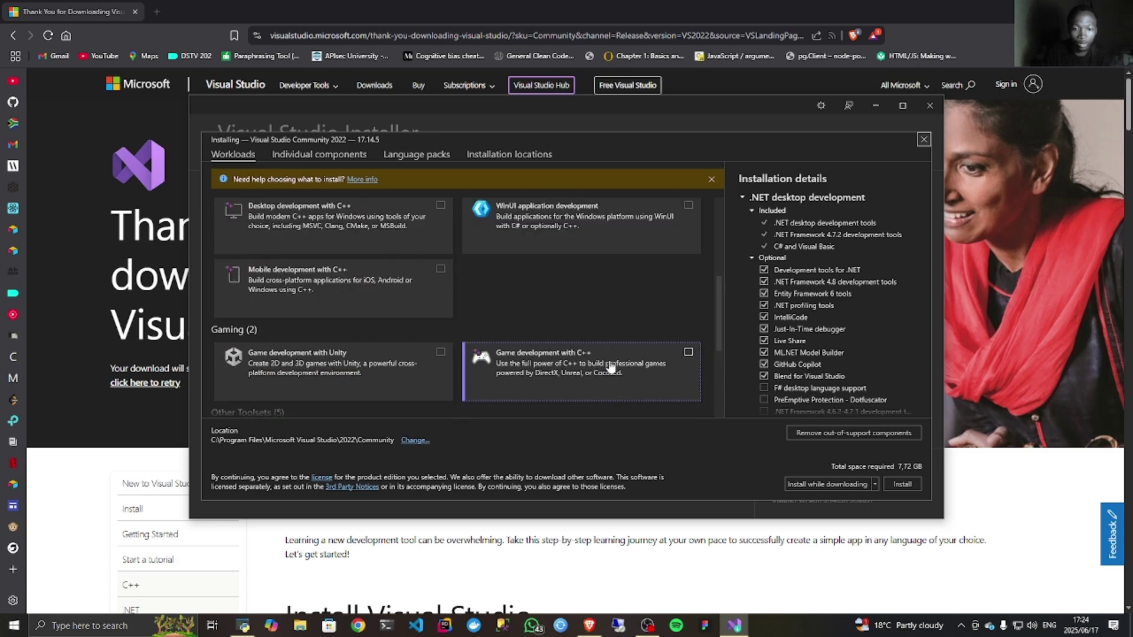
scroll(611, 367, "up", 2)
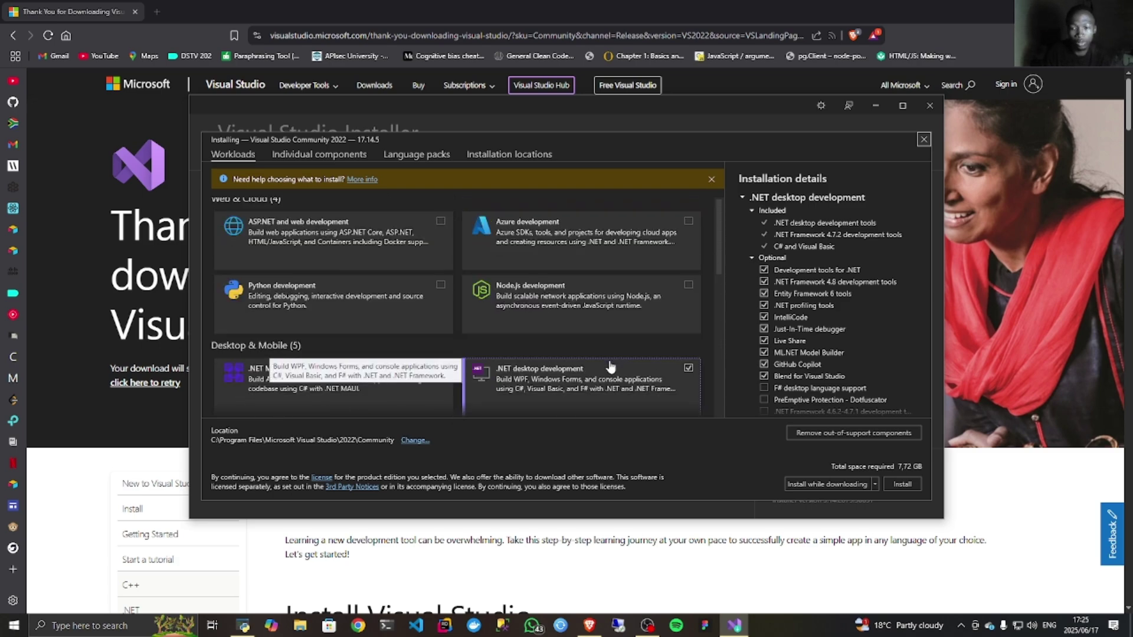
scroll(602, 370, "down", 1)
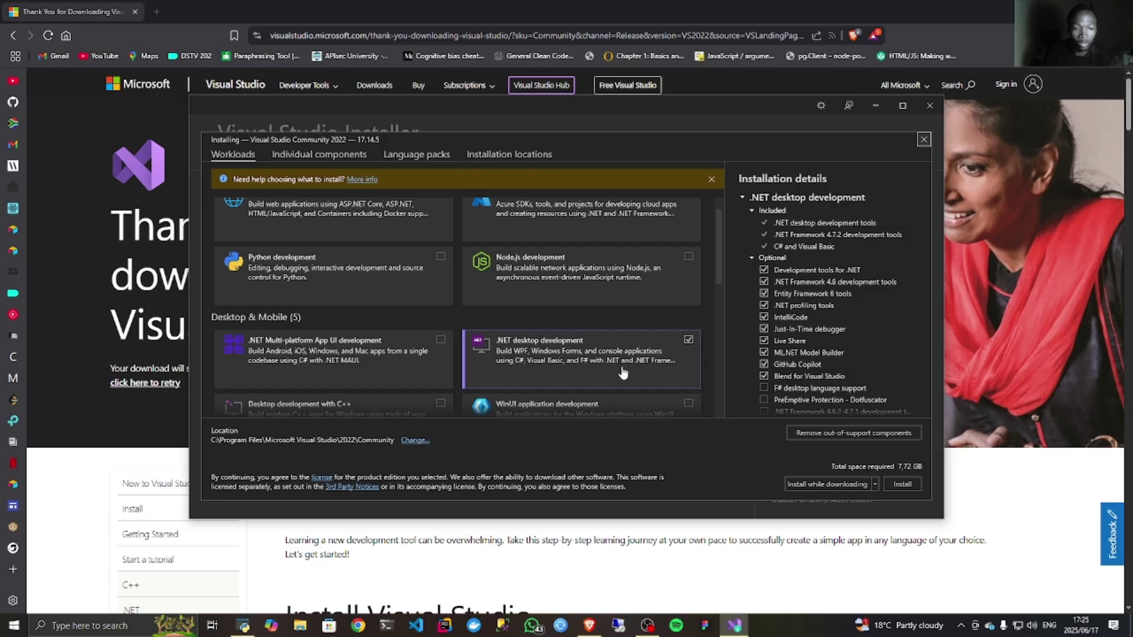
scroll(622, 373, "up", 1)
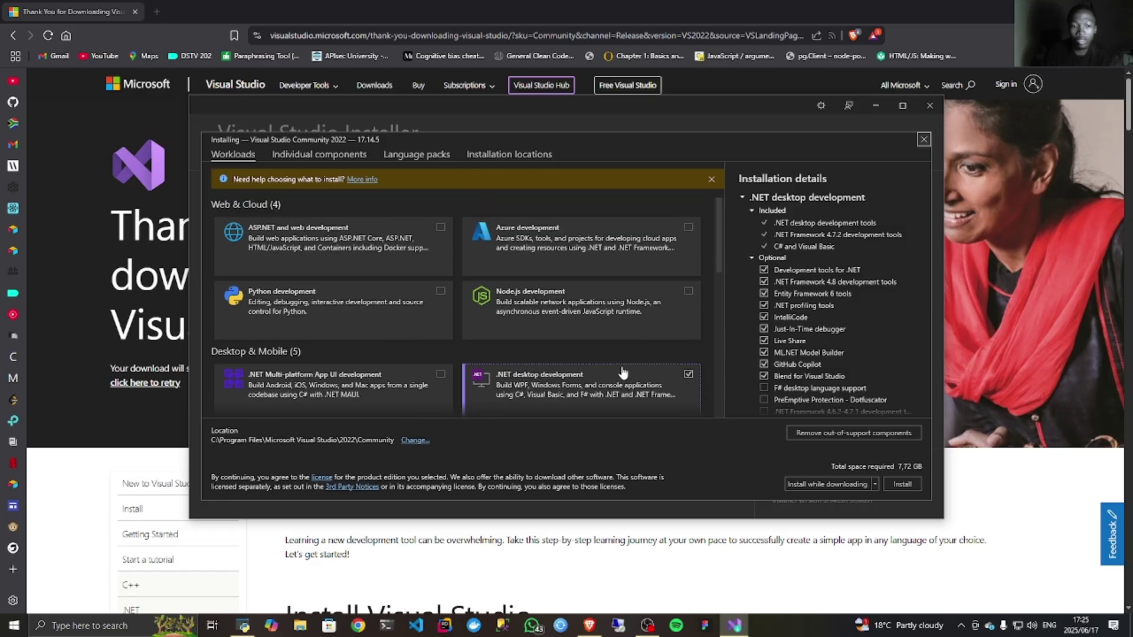
left_click(440, 227)
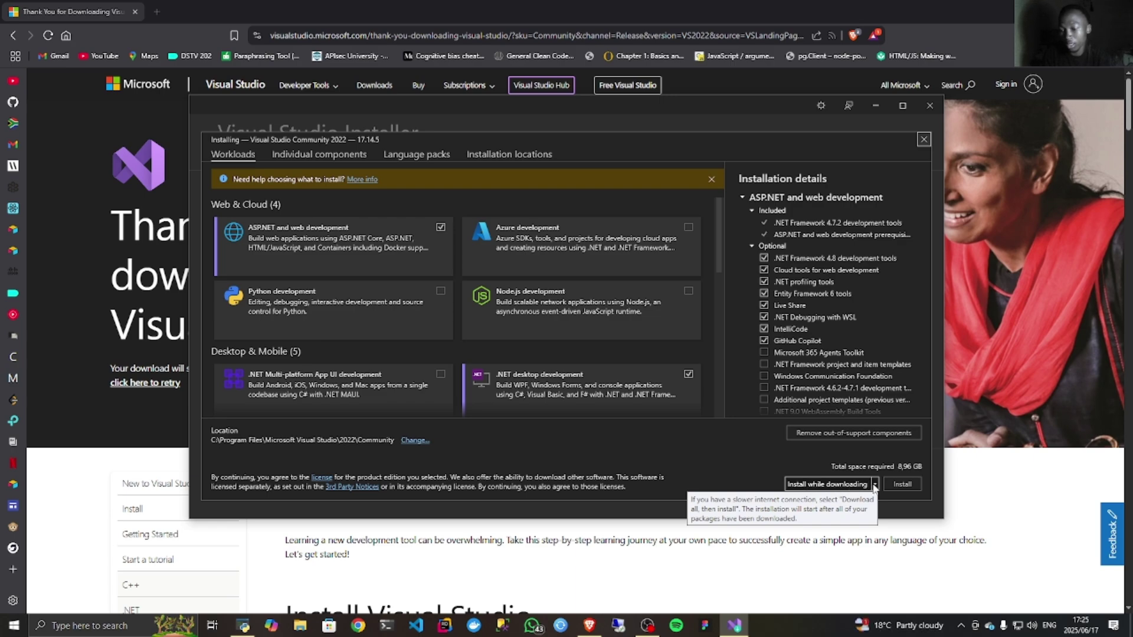
Step: Choose the Install while downloading mode and start installing Visual Studio Community 2022
left_click(874, 484)
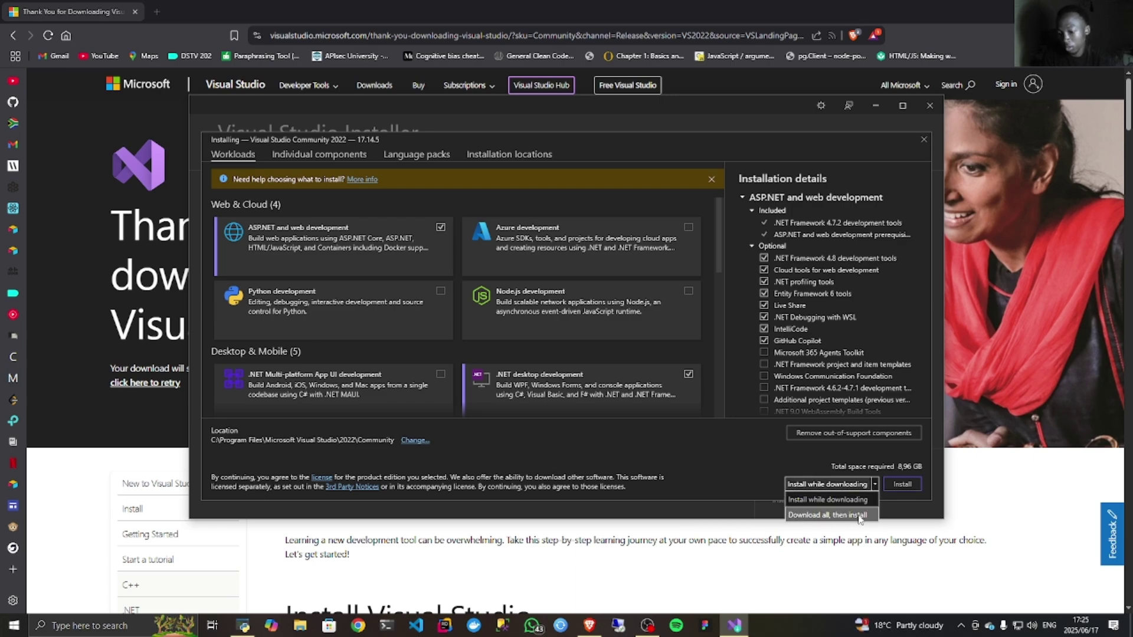
left_click(853, 499)
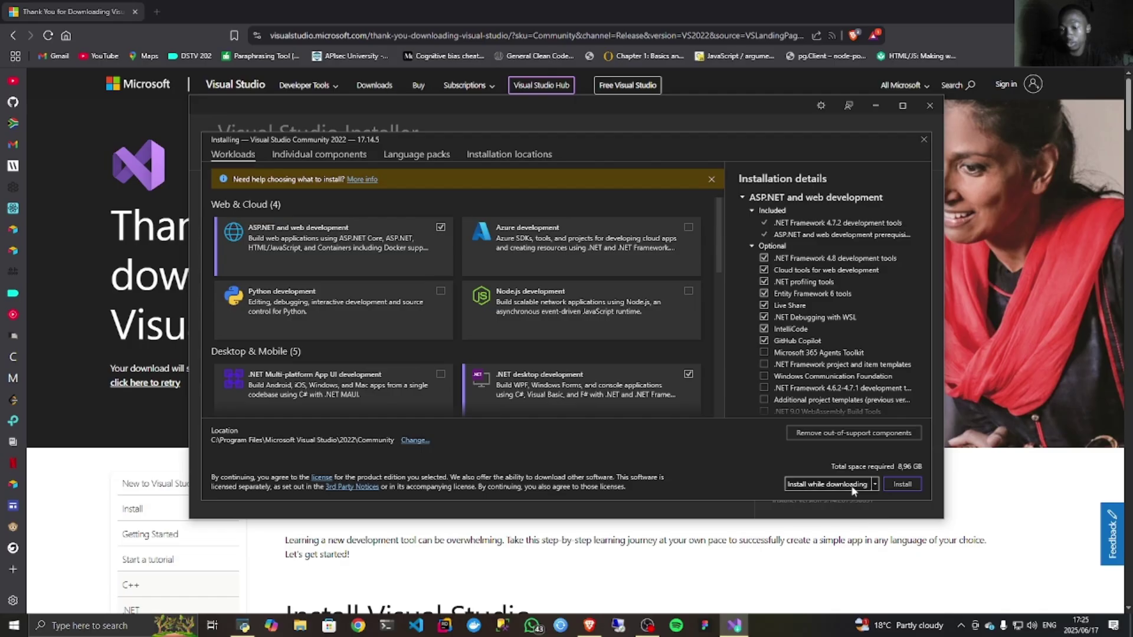
left_click(905, 485)
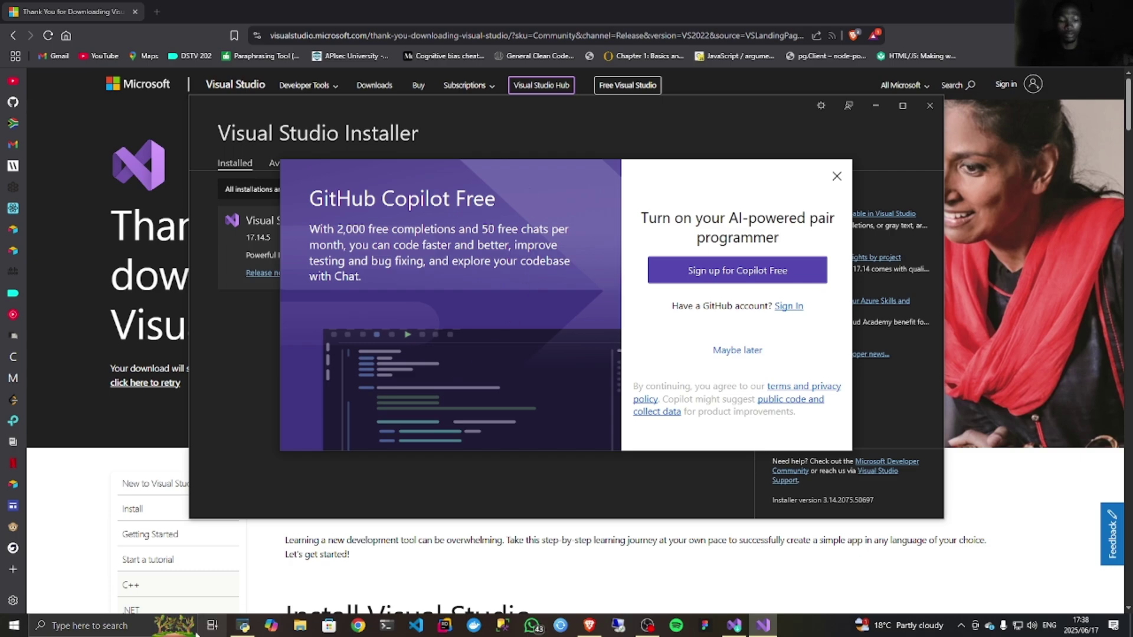
left_click(65, 627)
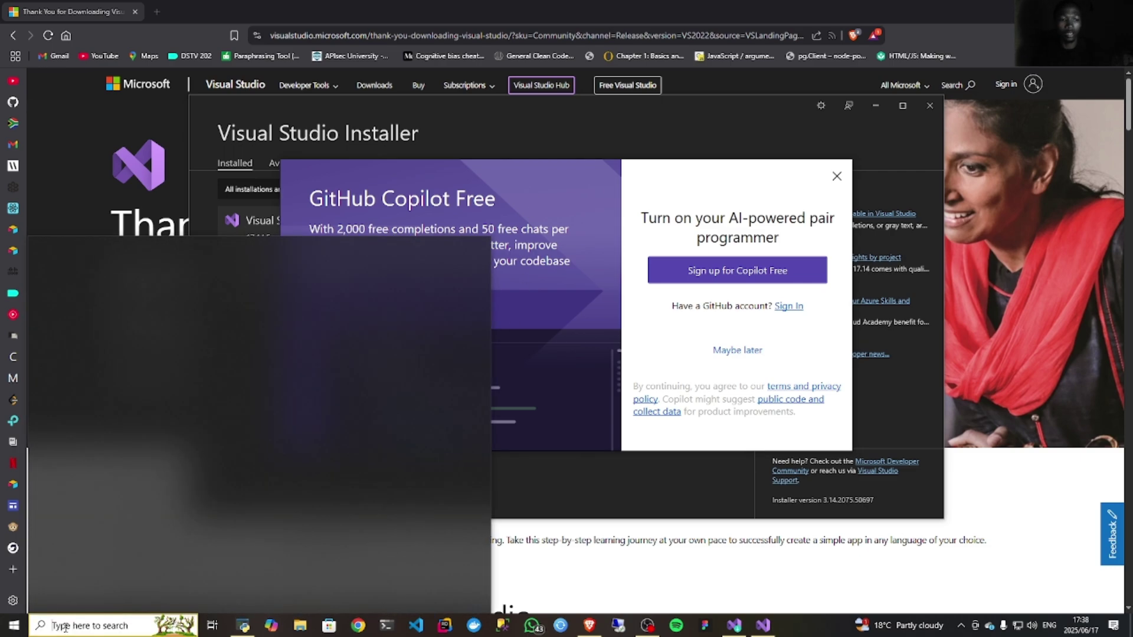
type("visu")
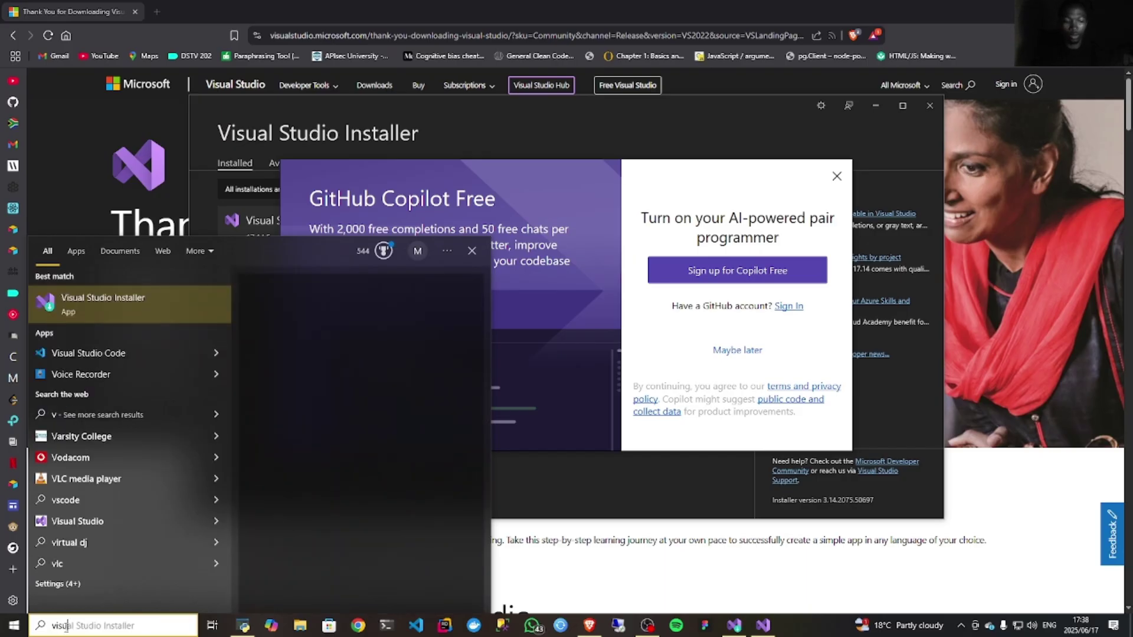
type("al")
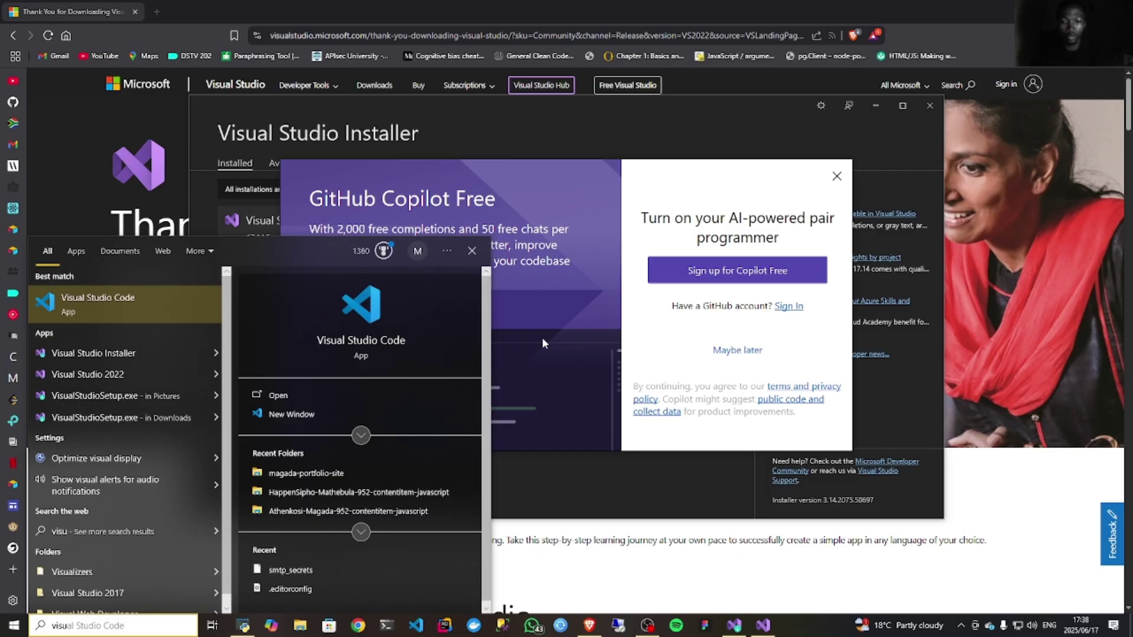
left_click(564, 317)
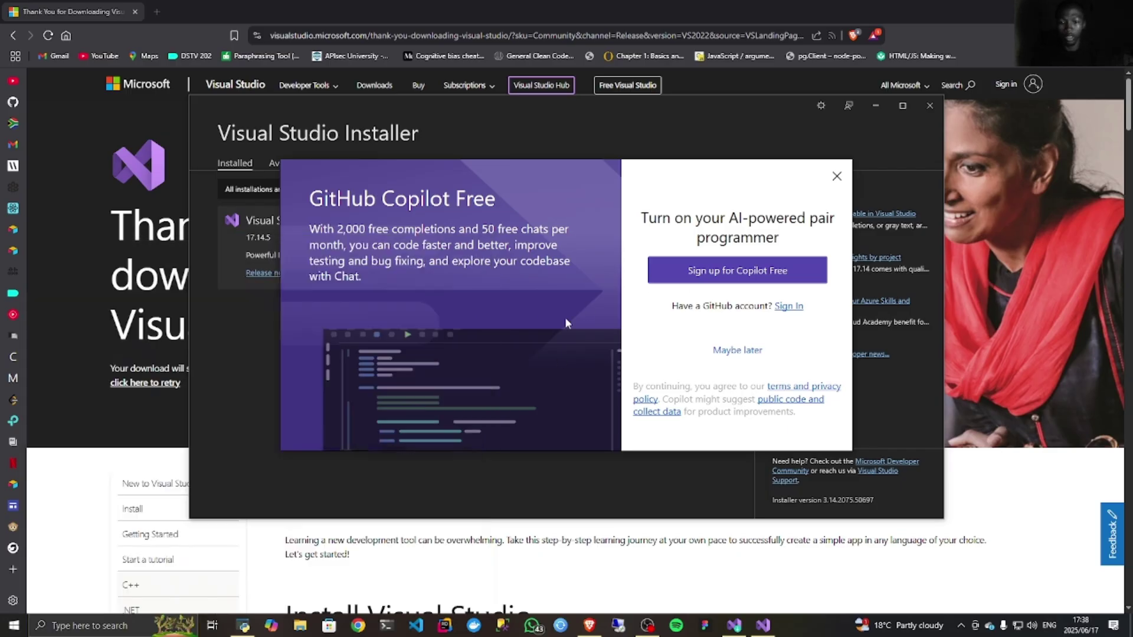
Step: Postpone the GitHub Copilot Free sign-up and close the Visual Studio Installer
left_click(739, 351)
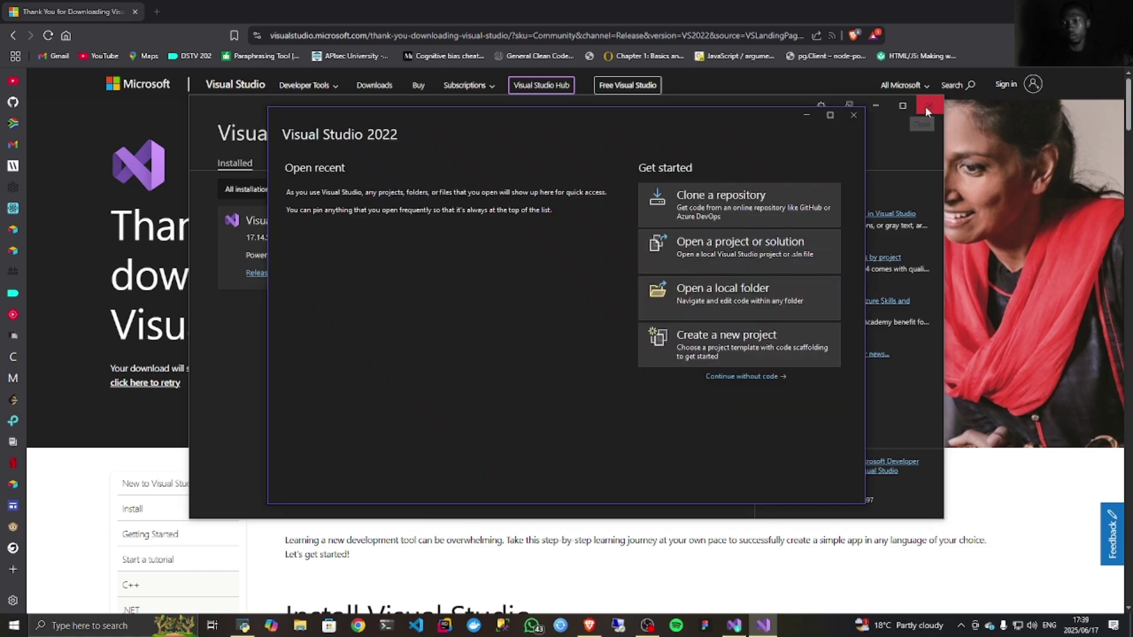
left_click(927, 131)
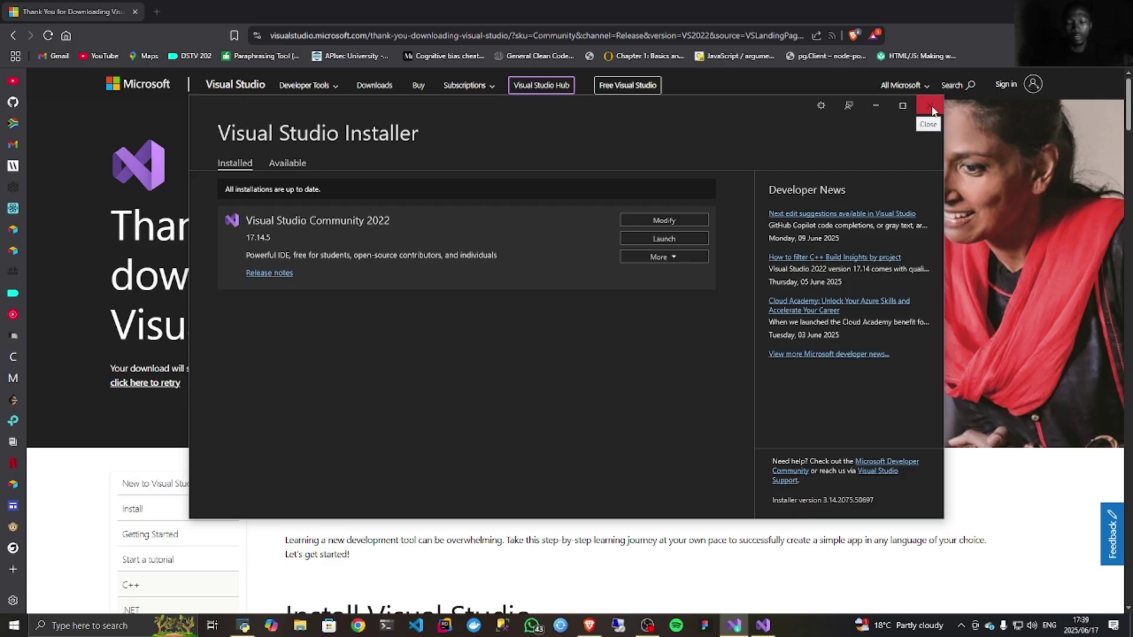
left_click(931, 109)
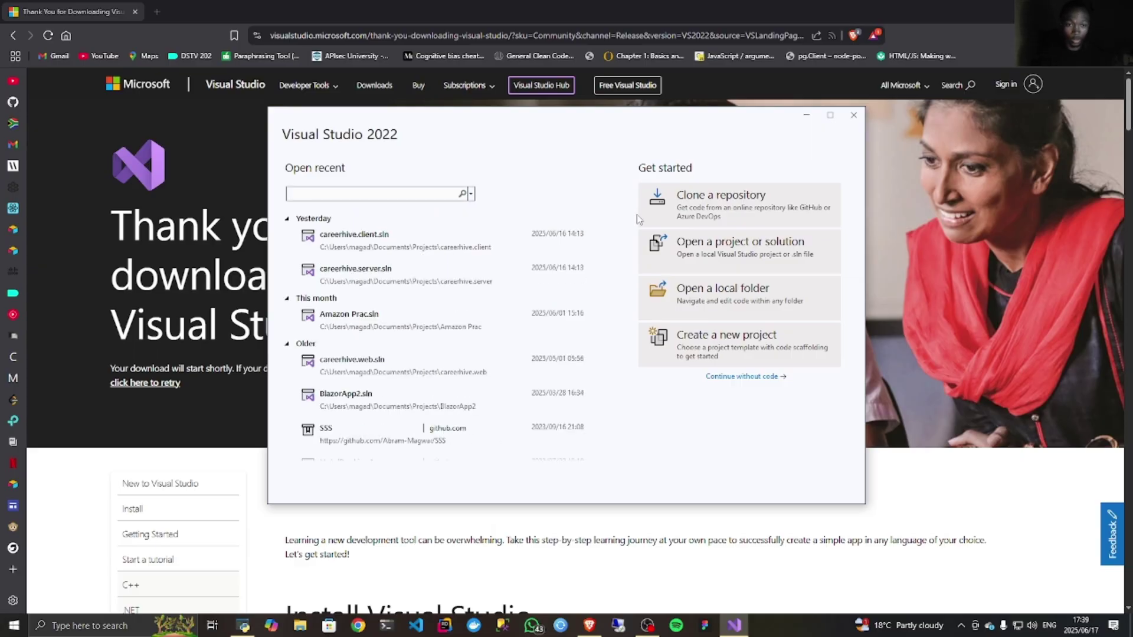
Step: Start a new project and choose the C# Console App template by searching the templates for "console app"
left_click(738, 340)
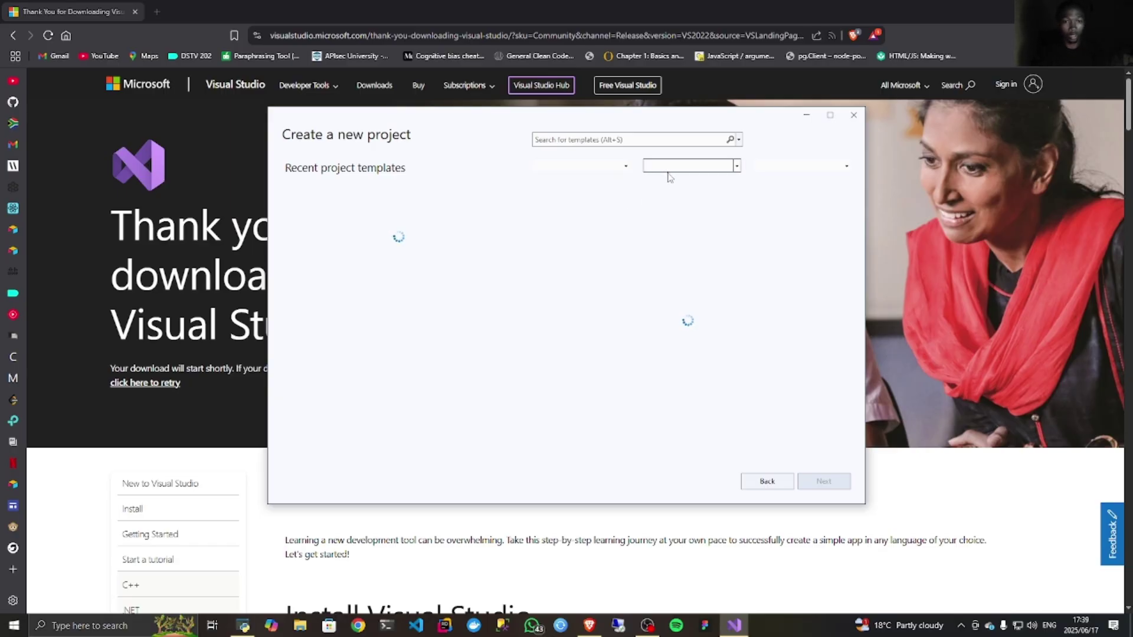
left_click(632, 142)
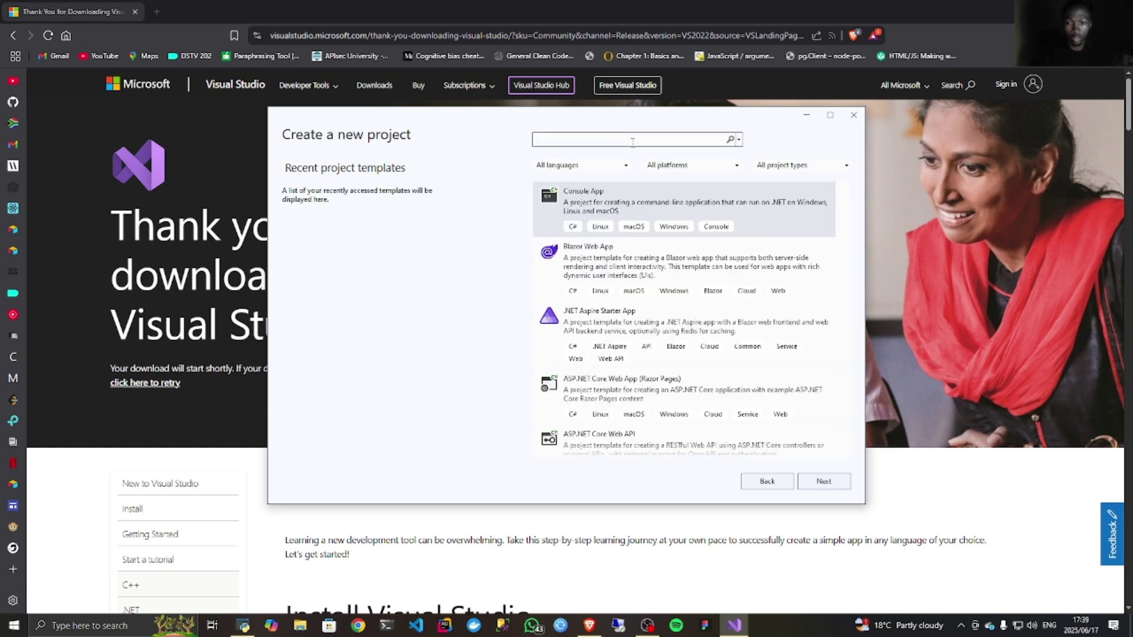
type("console a")
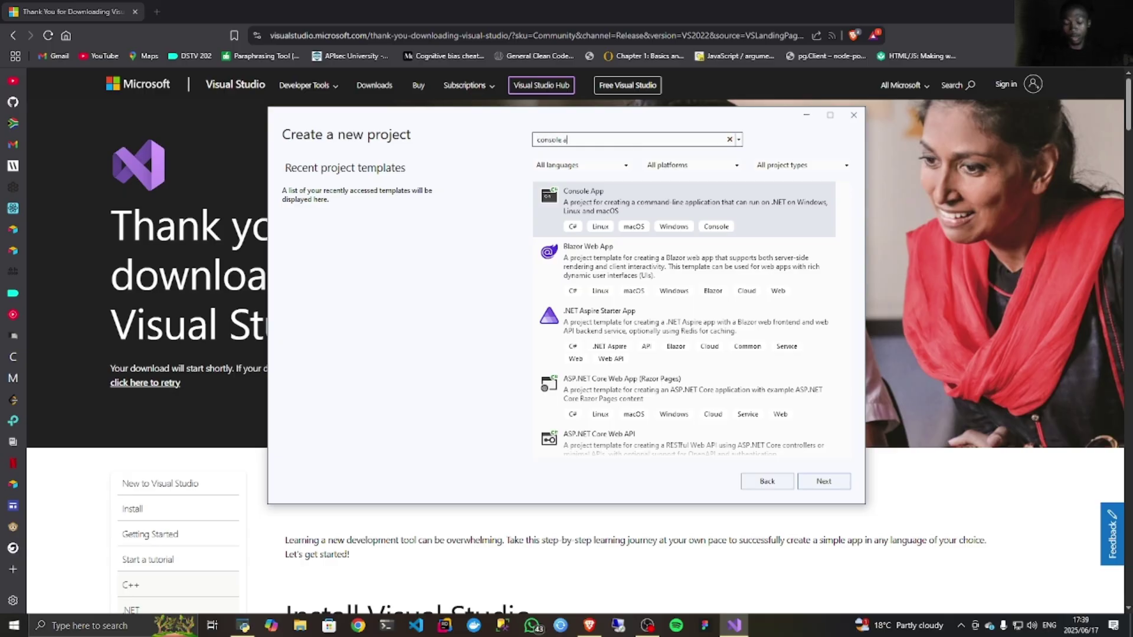
type("pp")
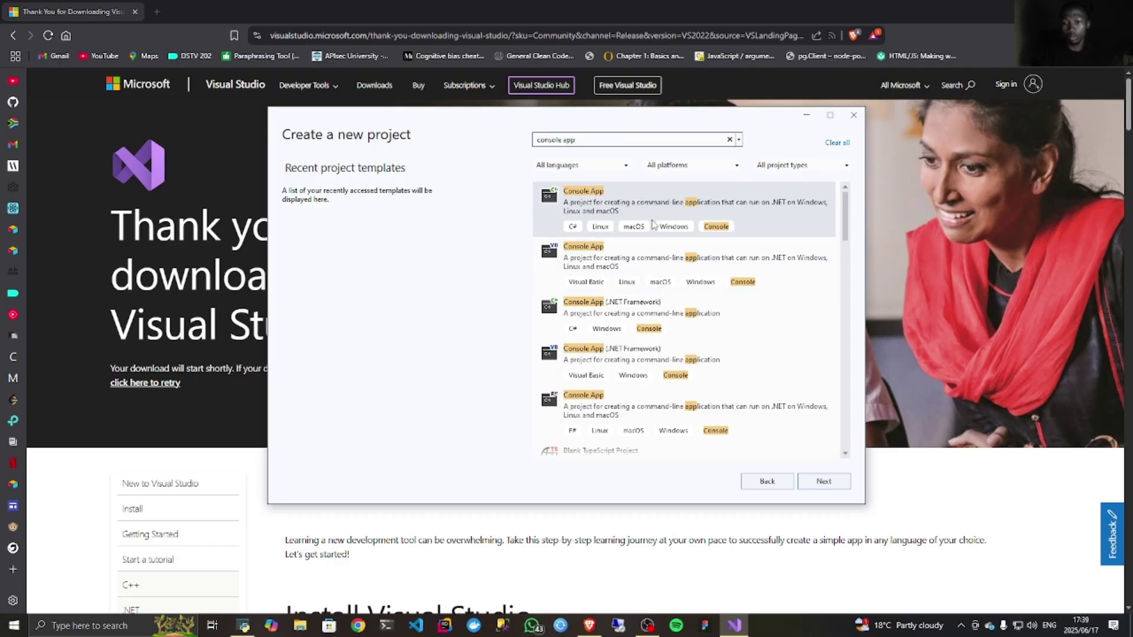
left_click(636, 204)
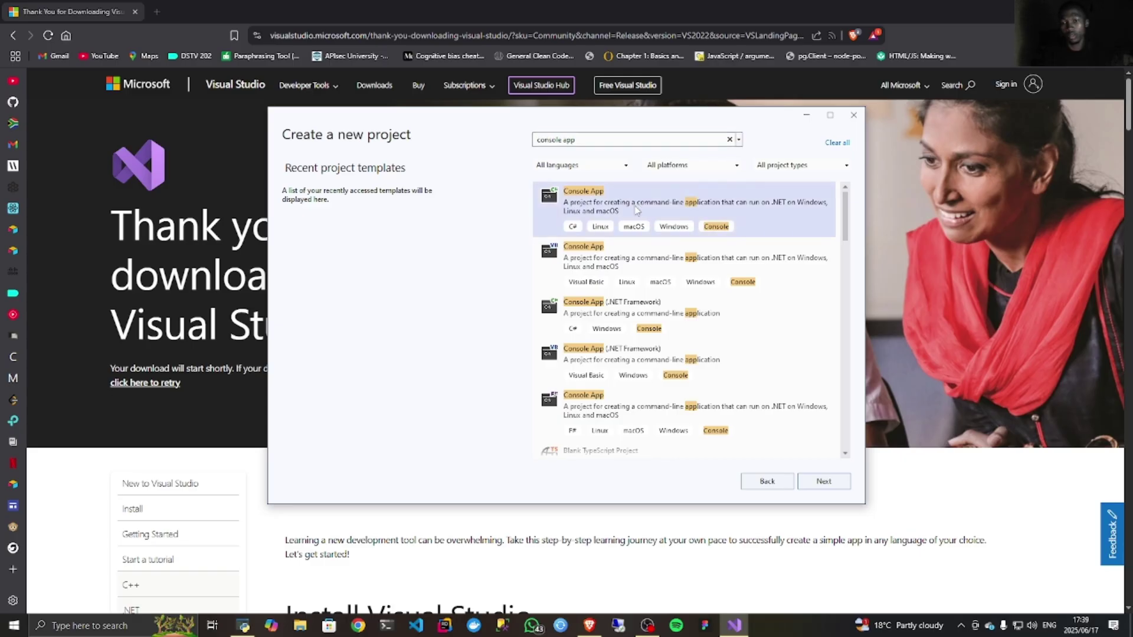
left_click(826, 482)
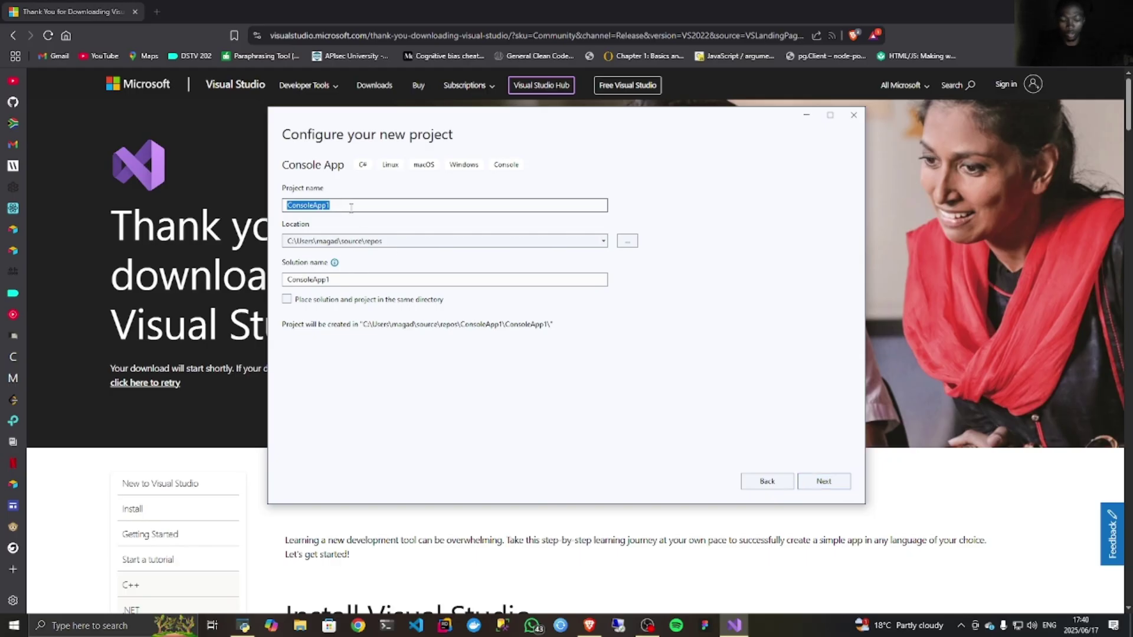
Step: Name the project HelloWord, set its location to the Projects folder in Documents, and continue to the additional settings
type("Hello")
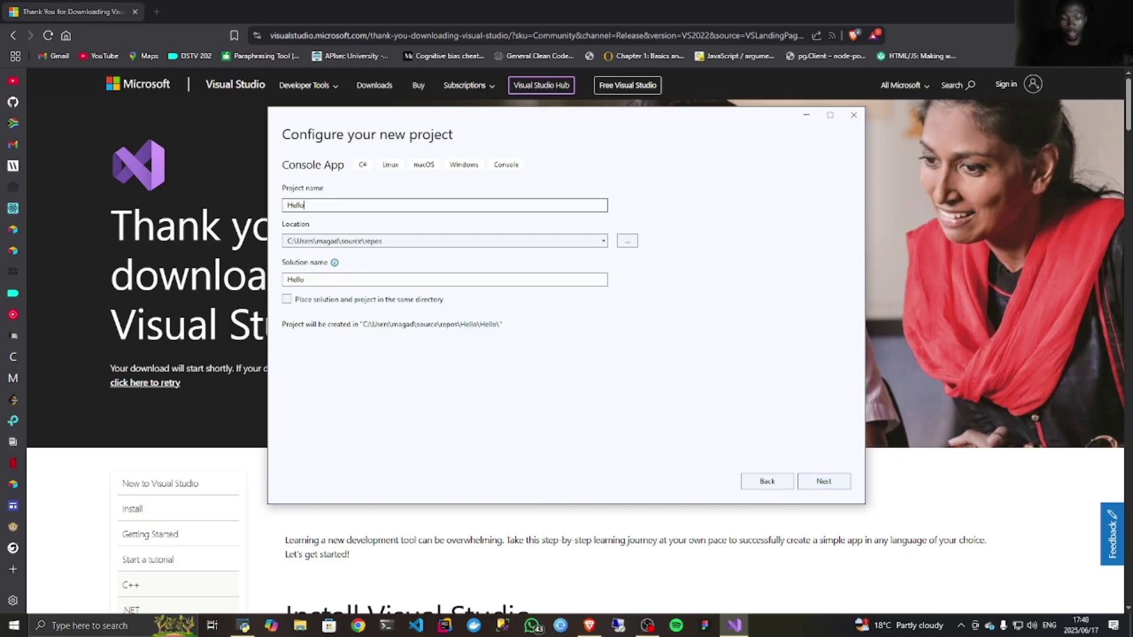
type("Word")
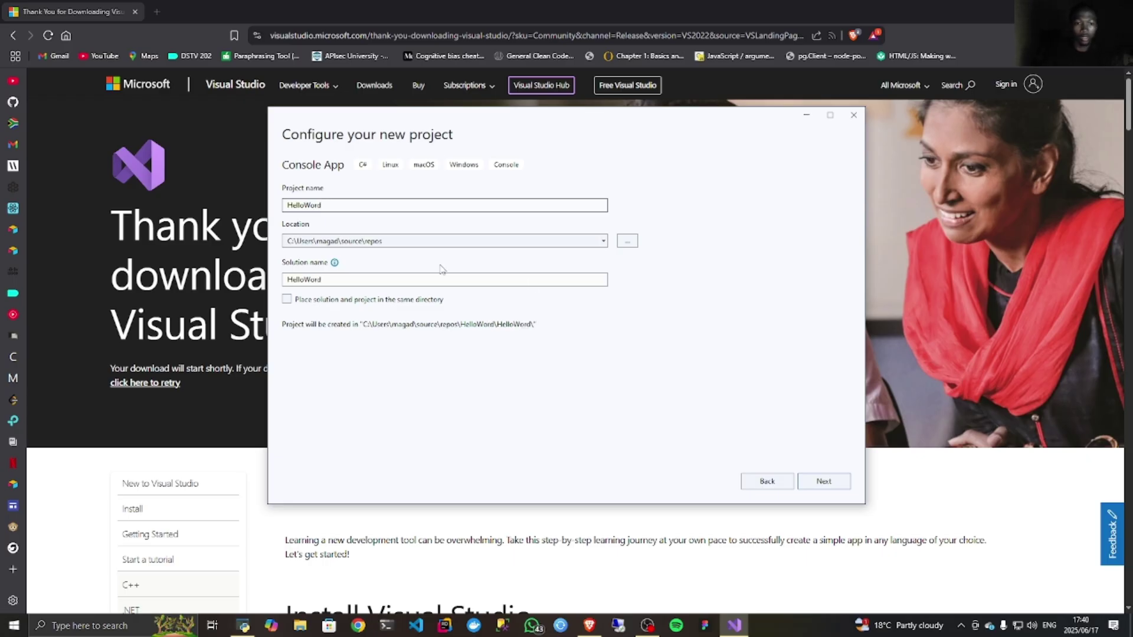
left_click(627, 243)
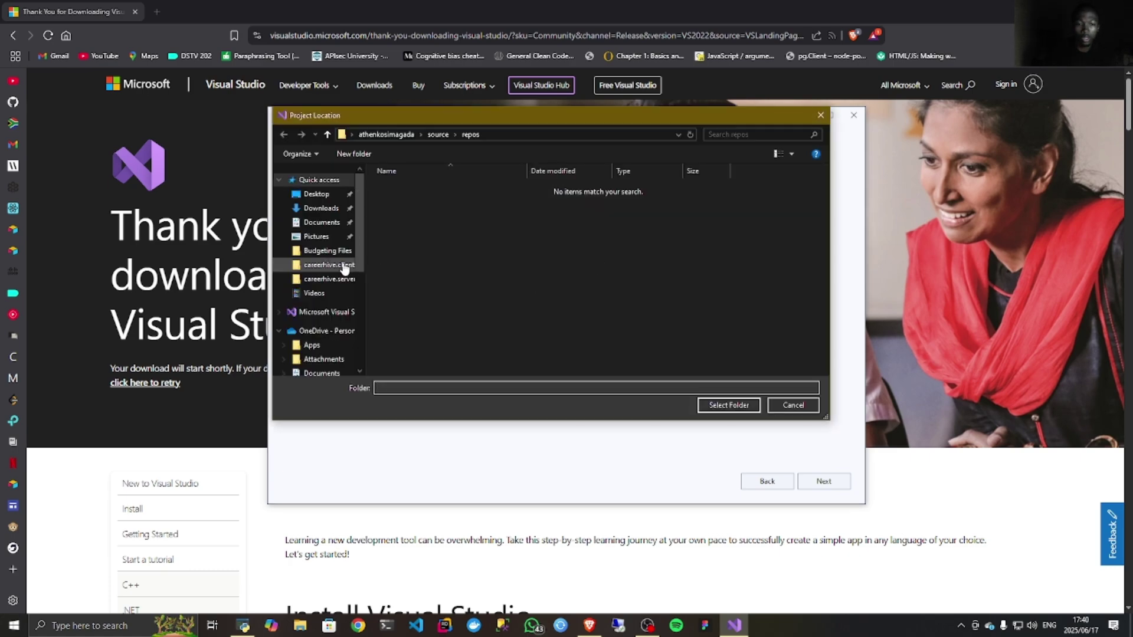
left_click(324, 223)
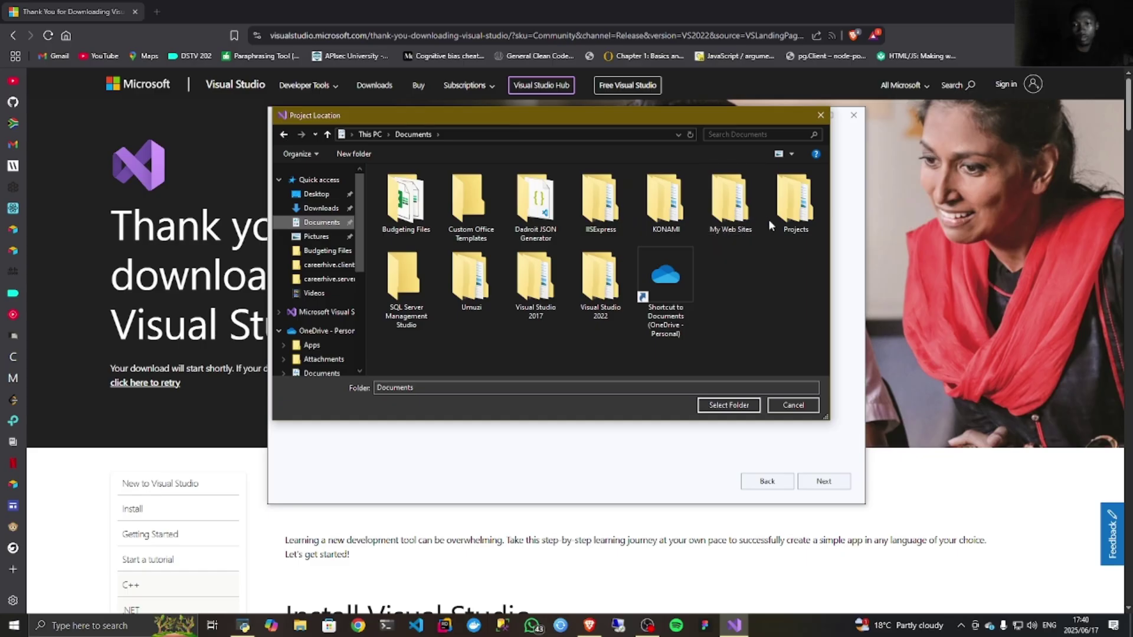
double_click(795, 201)
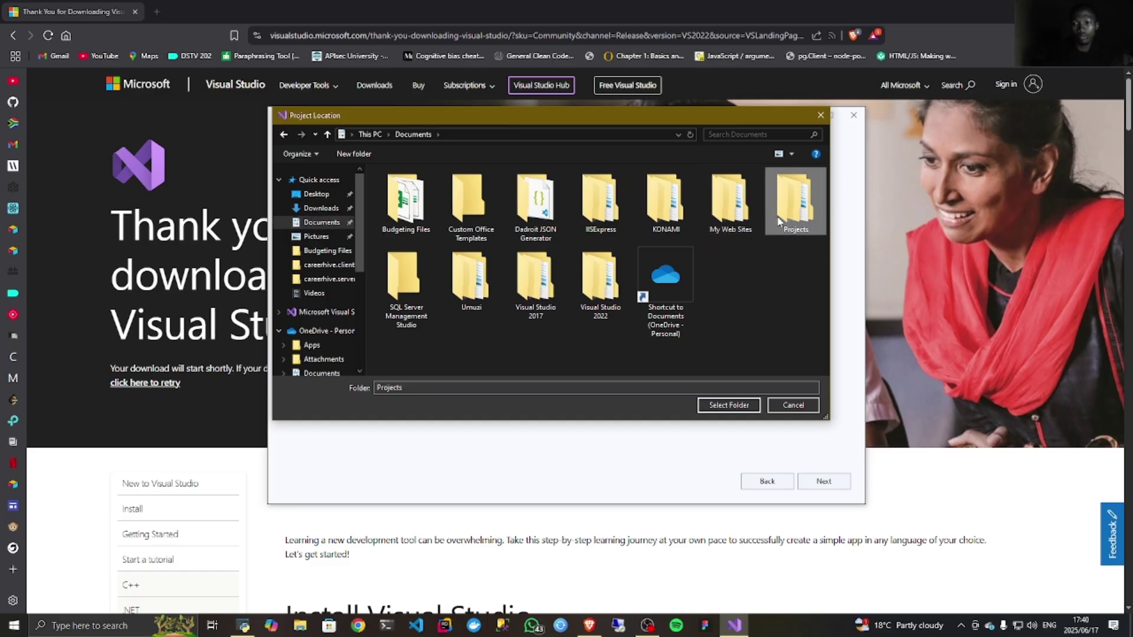
left_click(723, 406)
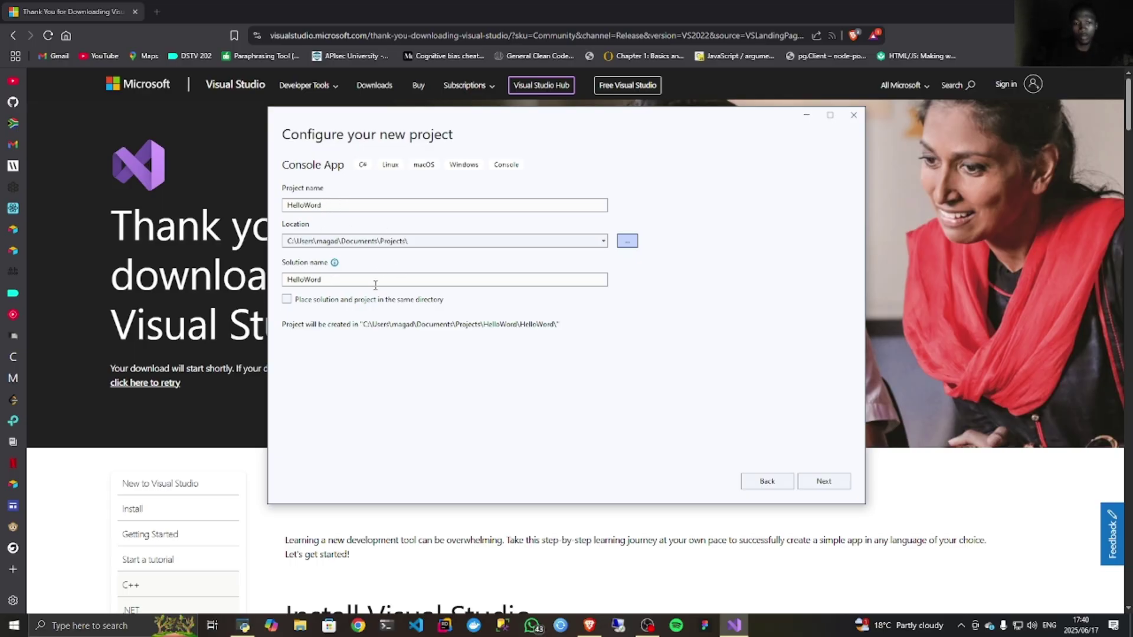
left_click(824, 489)
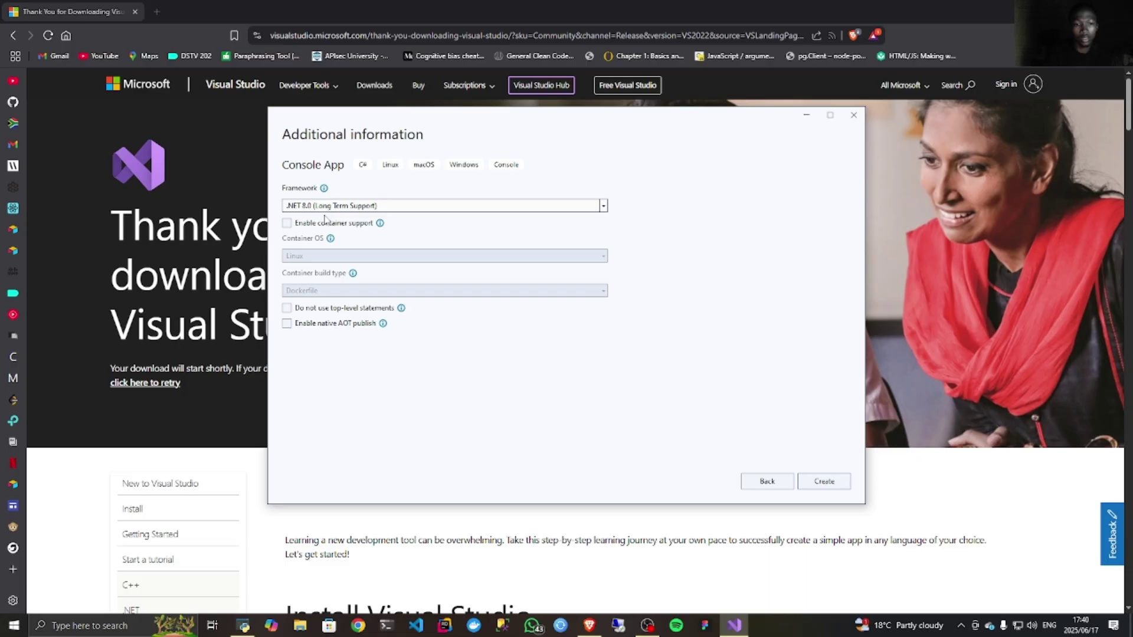
Step: Set the framework to .NET 9.0 (Standard Term Support) and create the console project
left_click(602, 206)
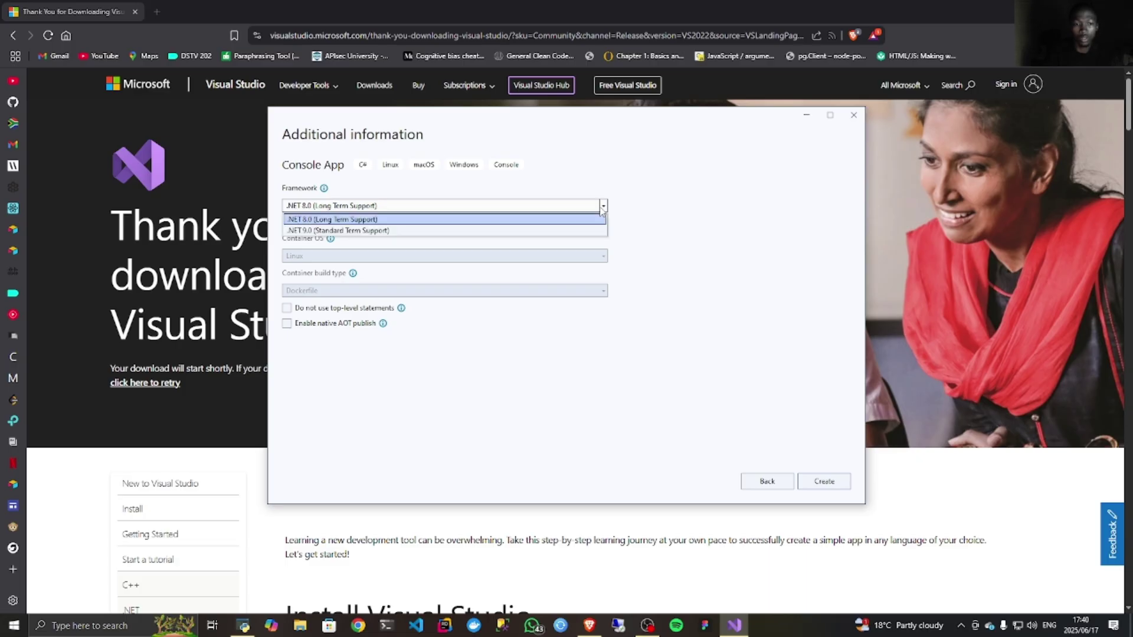
left_click(364, 231)
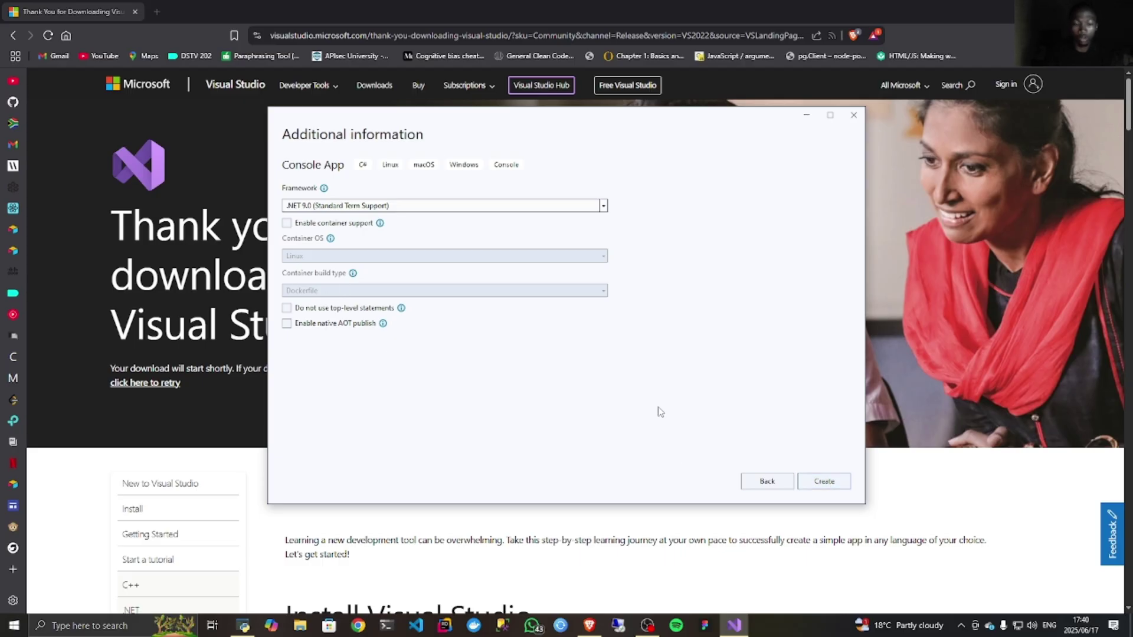
left_click(820, 483)
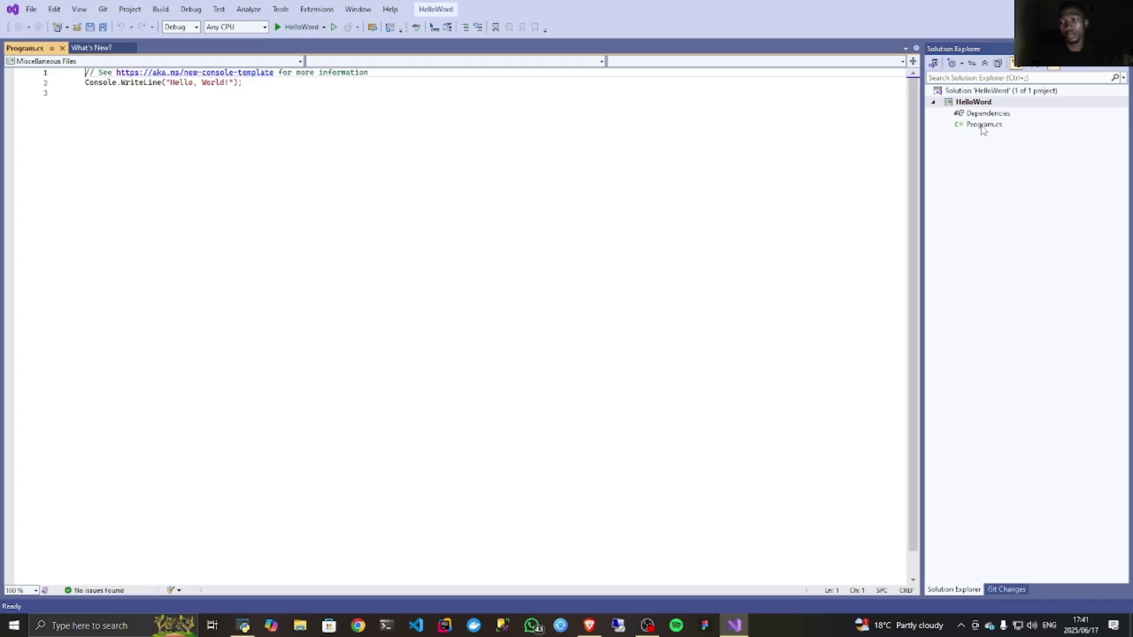
Step: Bring the Solution Explorer back into view and open Program.cs to look at its Console.WriteLine statement
left_click(982, 125)
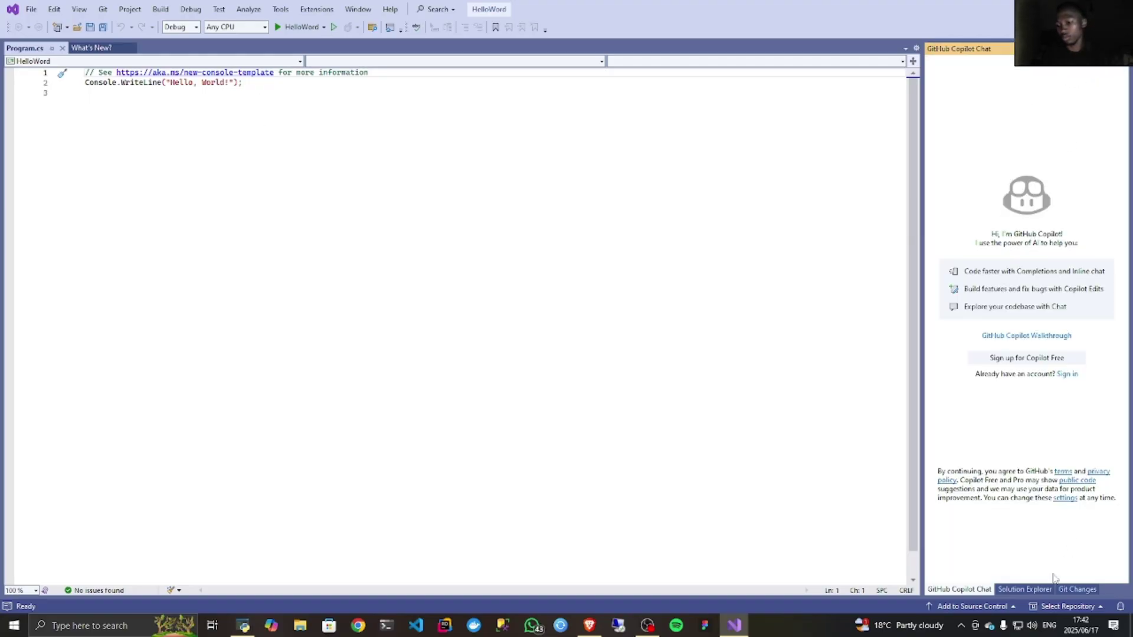
left_click(1036, 593)
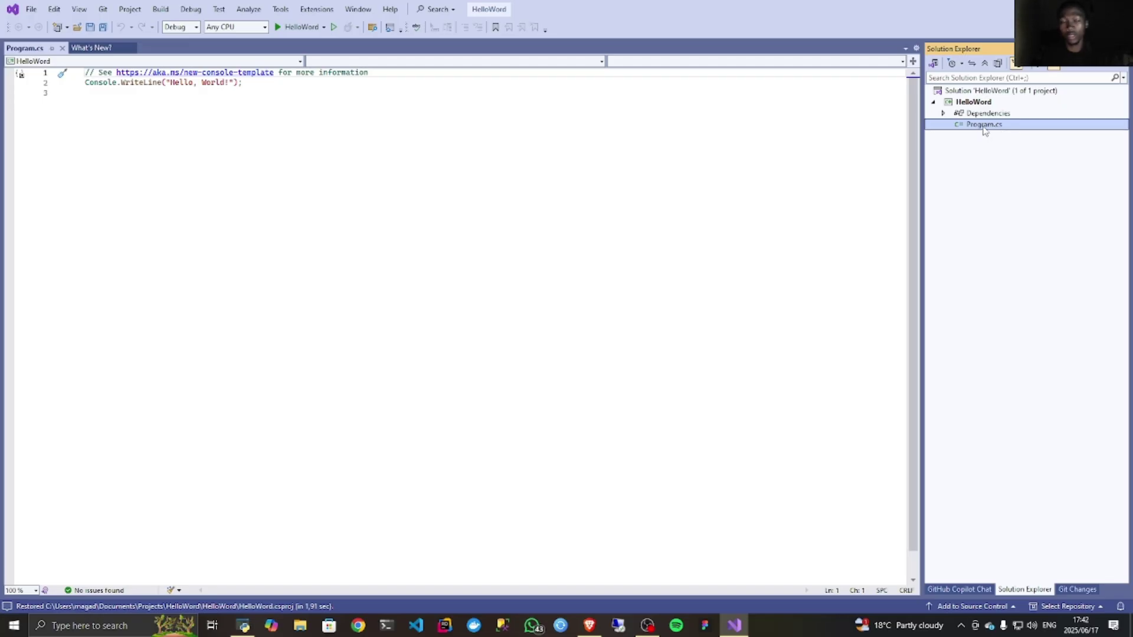
left_click(311, 87)
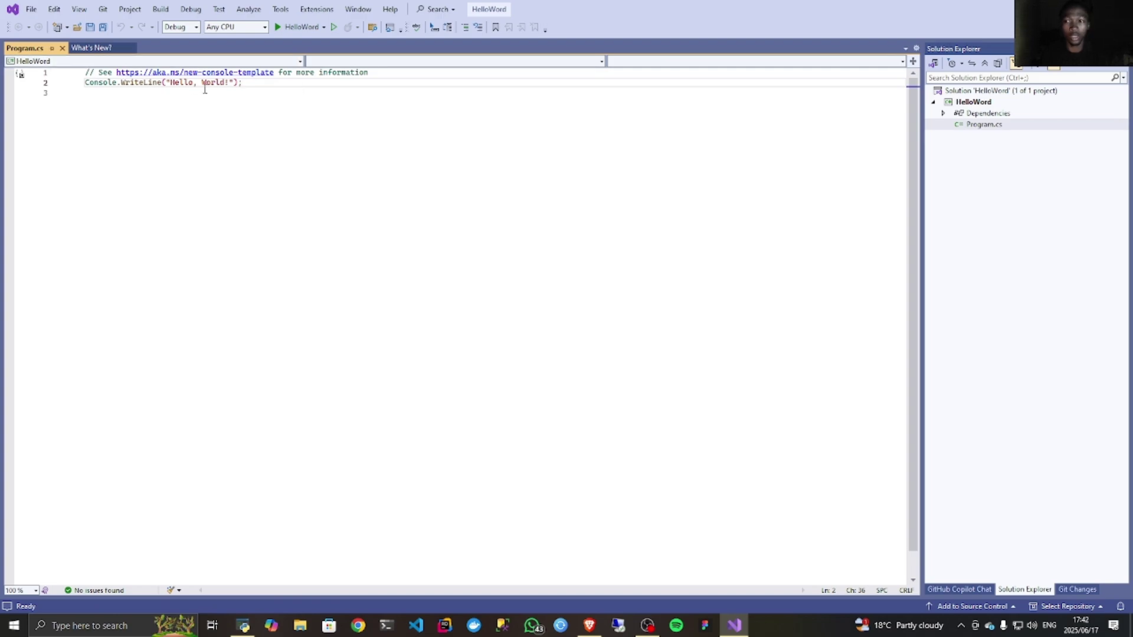
double_click(970, 127)
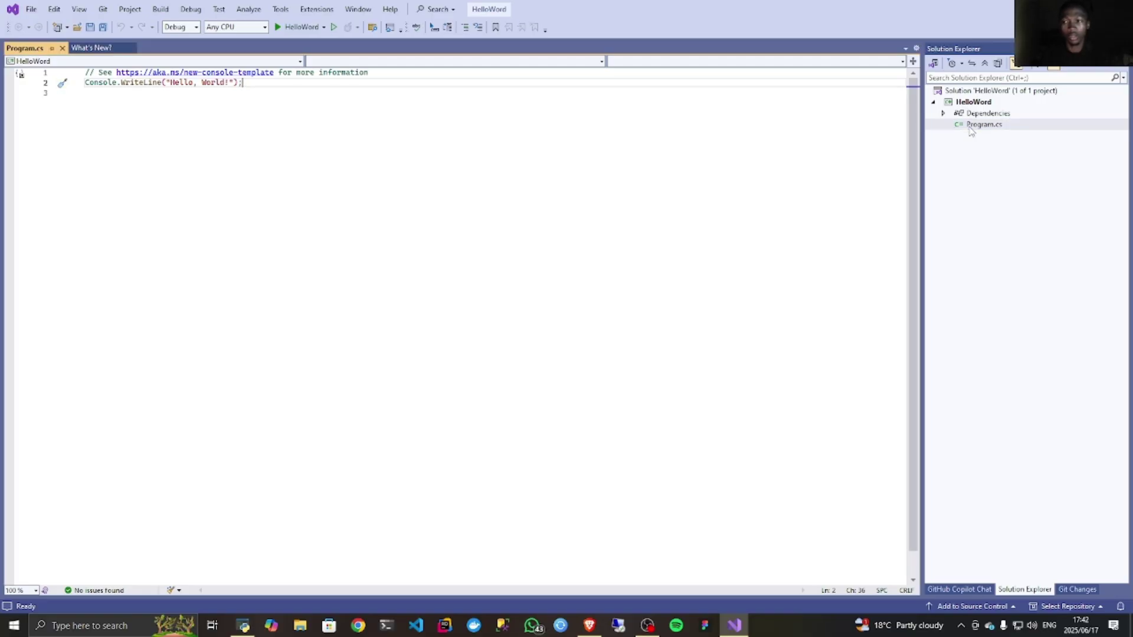
Step: Run the HelloWord program, highlight the greeting line in the debug console, and close the console
left_click(280, 28)
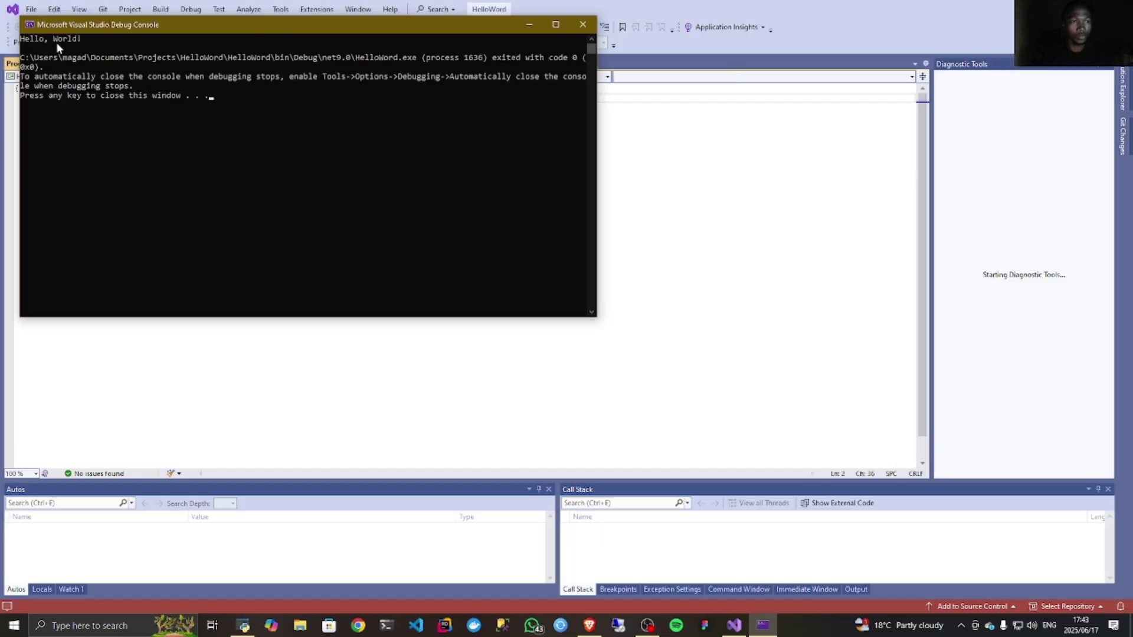
left_click(95, 38)
left_click_drag(94, 39, 20, 39)
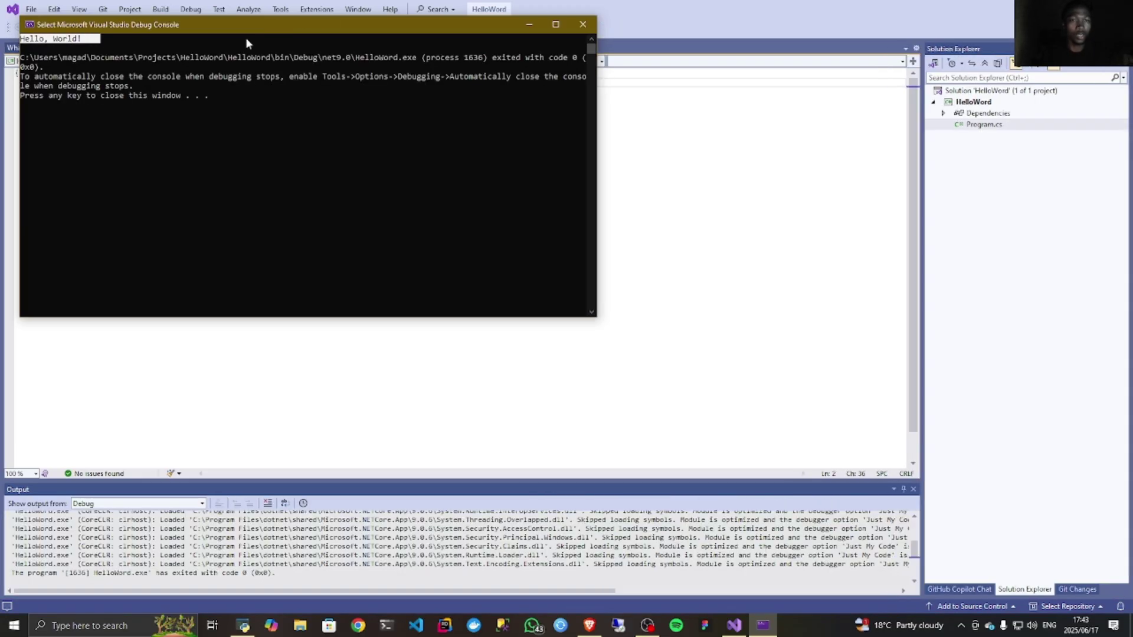
left_click(583, 25)
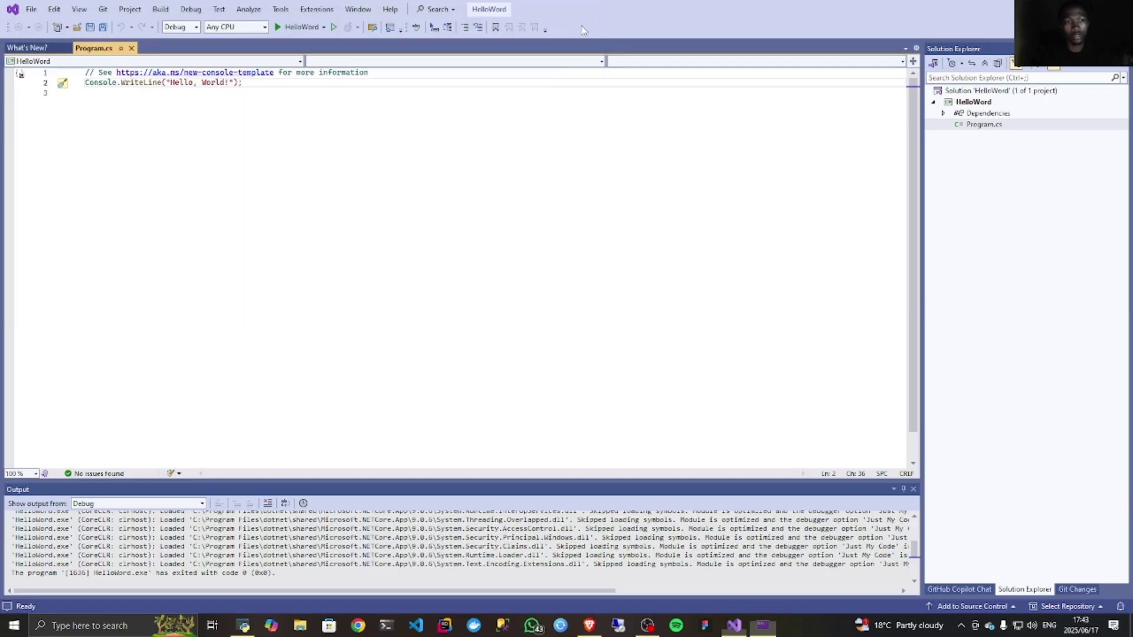
Step: Extend the Console.WriteLine text in Program.cs after "Hello, World!" with ", My name is" followed by a first name
left_click(383, 76)
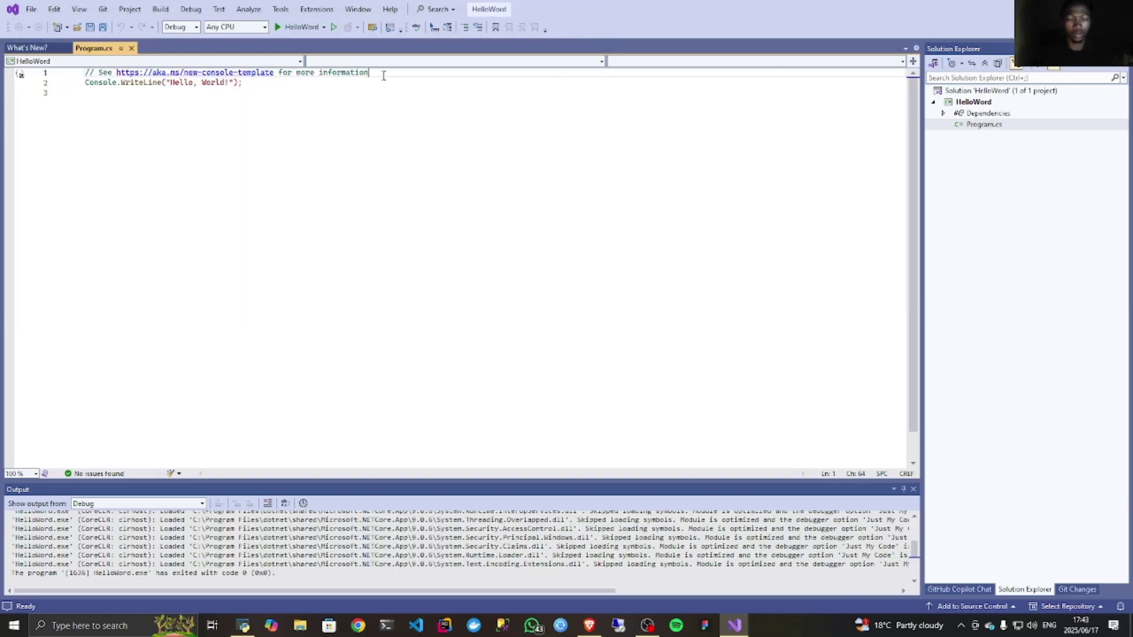
left_click(228, 82)
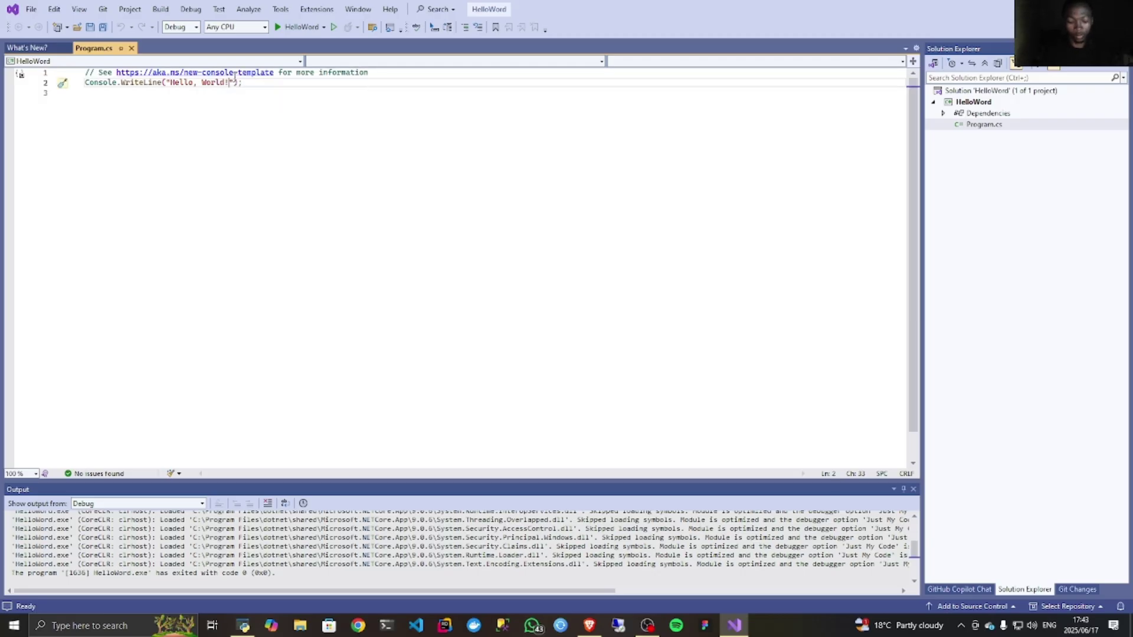
type(", My")
type(" name is")
type(" Jo")
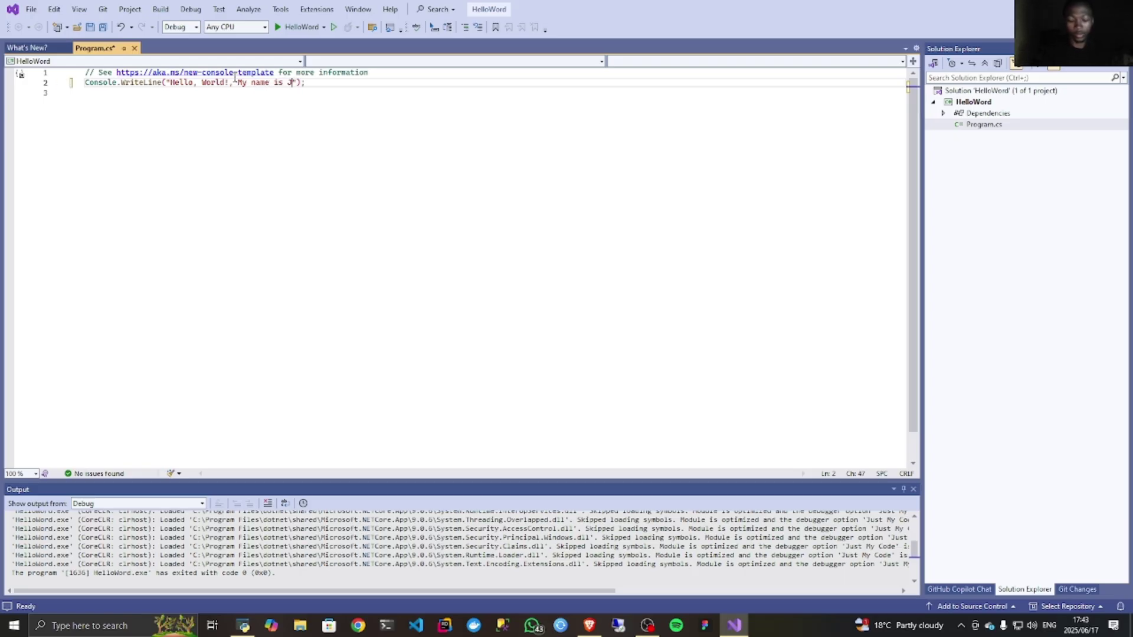
type("hn")
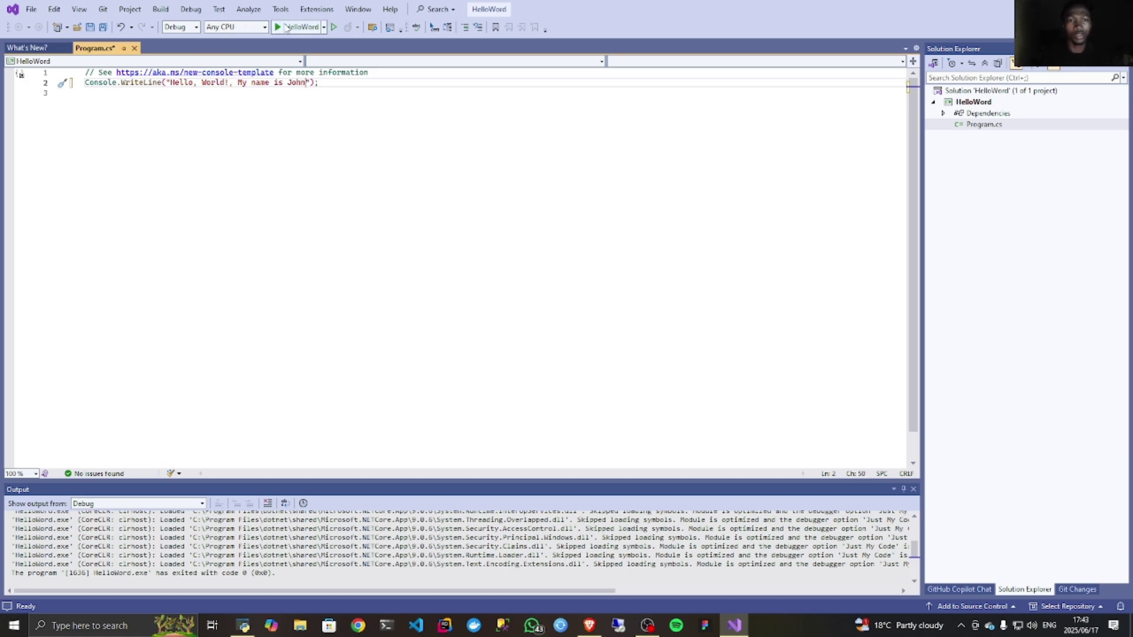
Step: Run the edited program, highlight the extended greeting in the debug console, and close the console
left_click(278, 26)
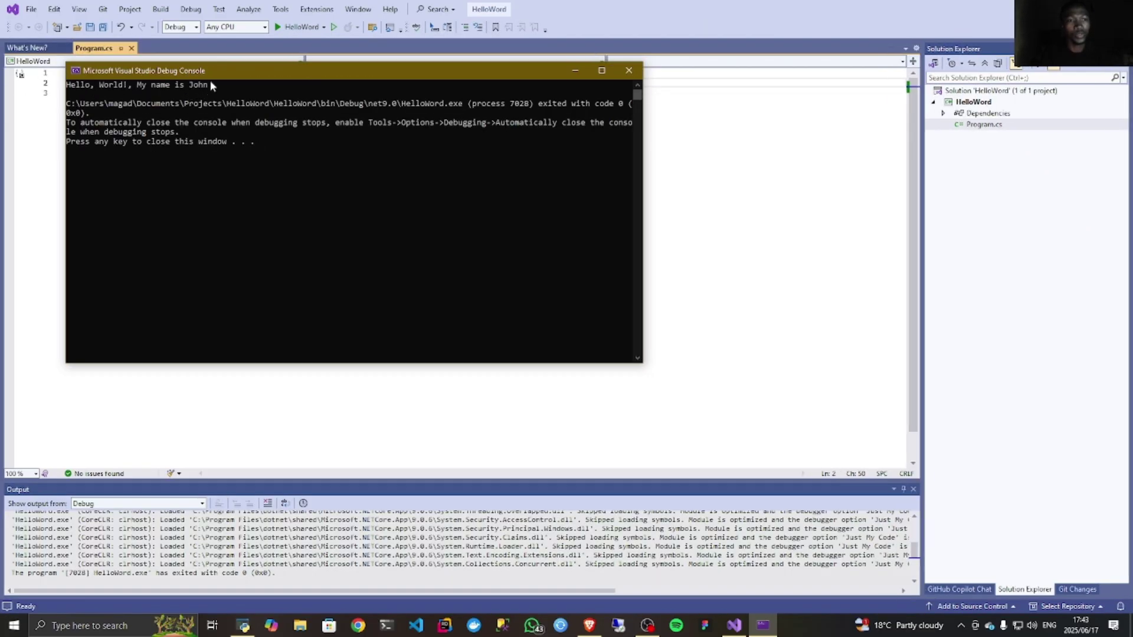
left_click_drag(210, 82, 64, 87)
left_click(629, 72)
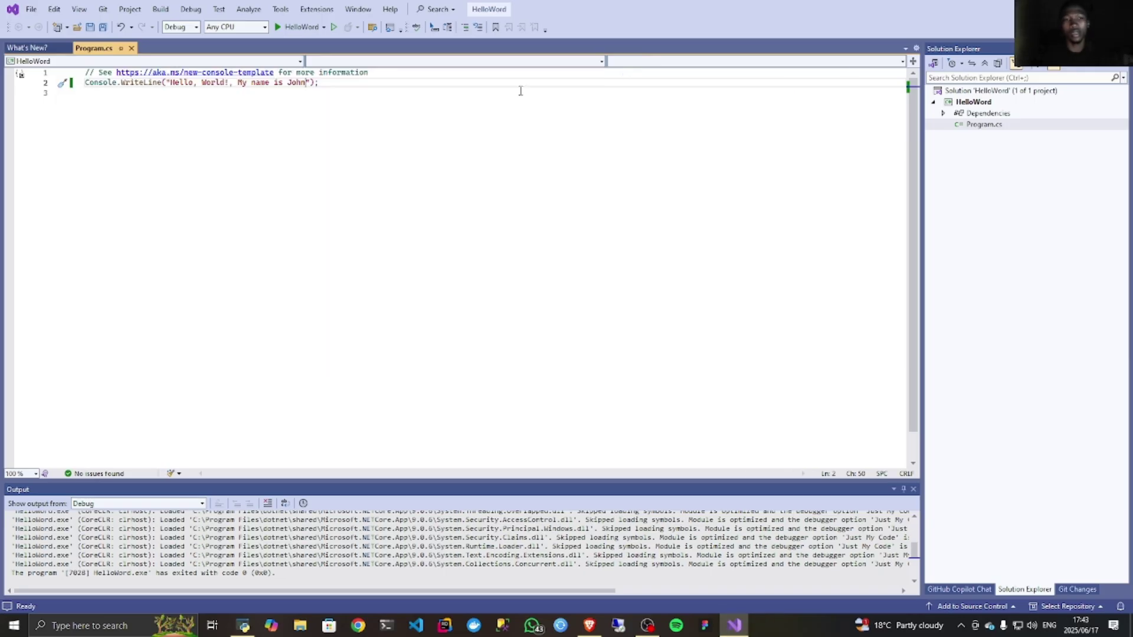
Step: Examine the Console class, WriteLine method and string argument in line 2, and rerun the program to compare its printed text
mouse_move(131, 83)
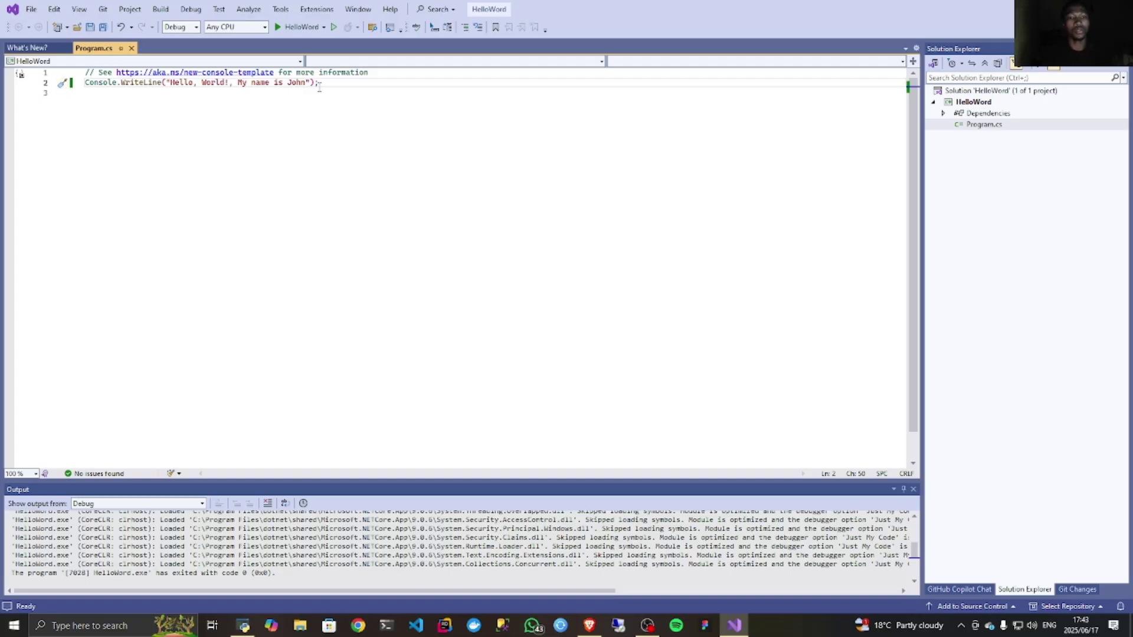
double_click(91, 83)
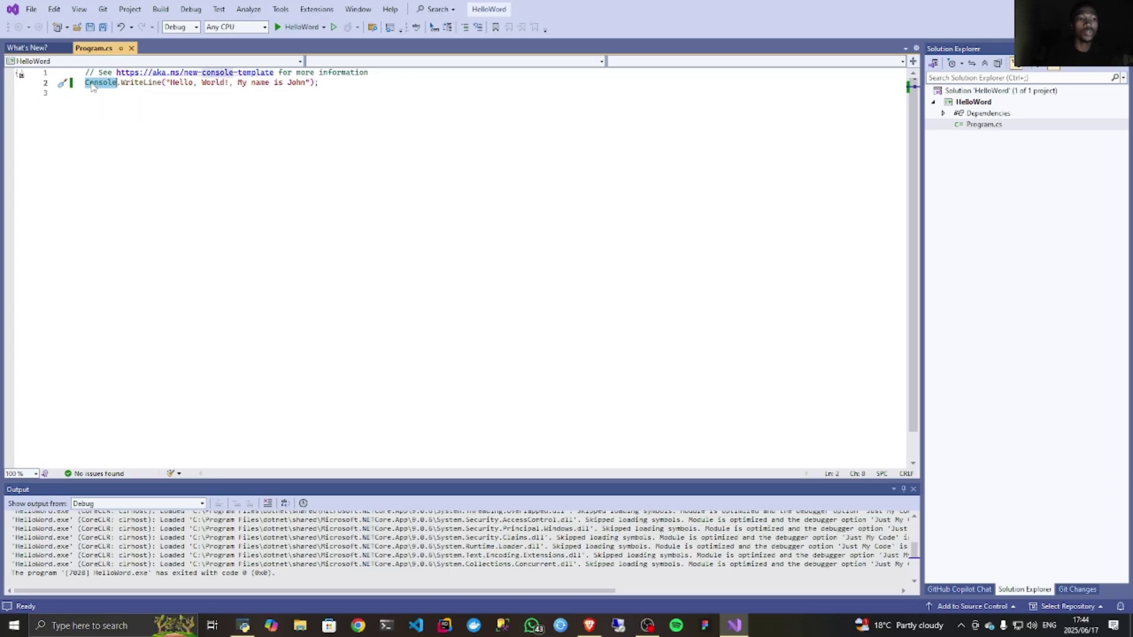
left_click(144, 83)
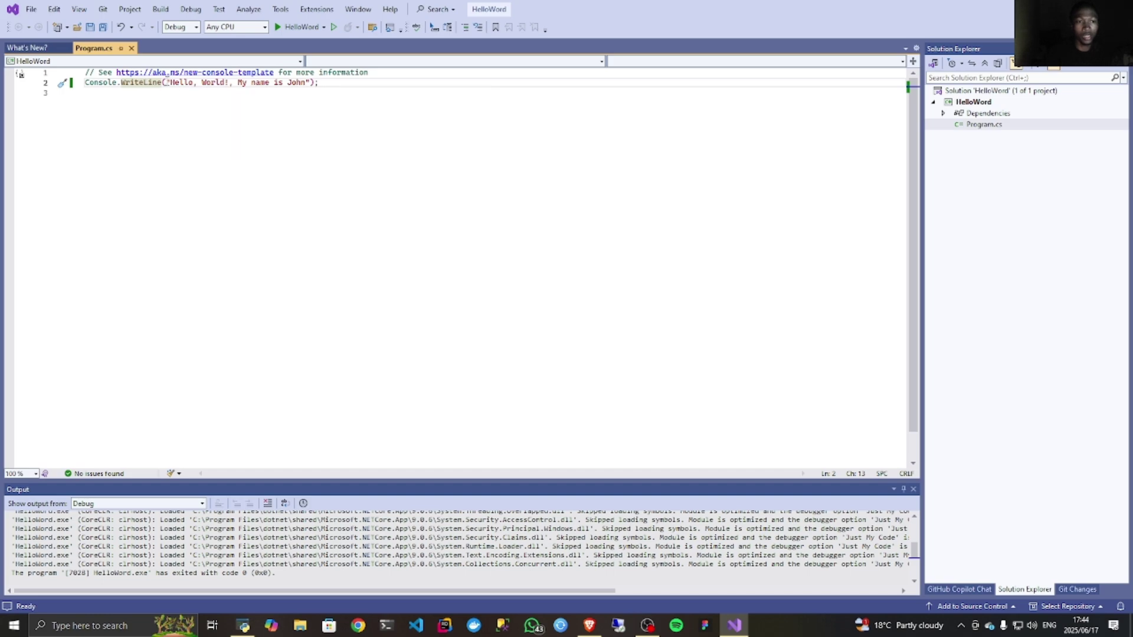
left_click_drag(166, 82, 312, 83)
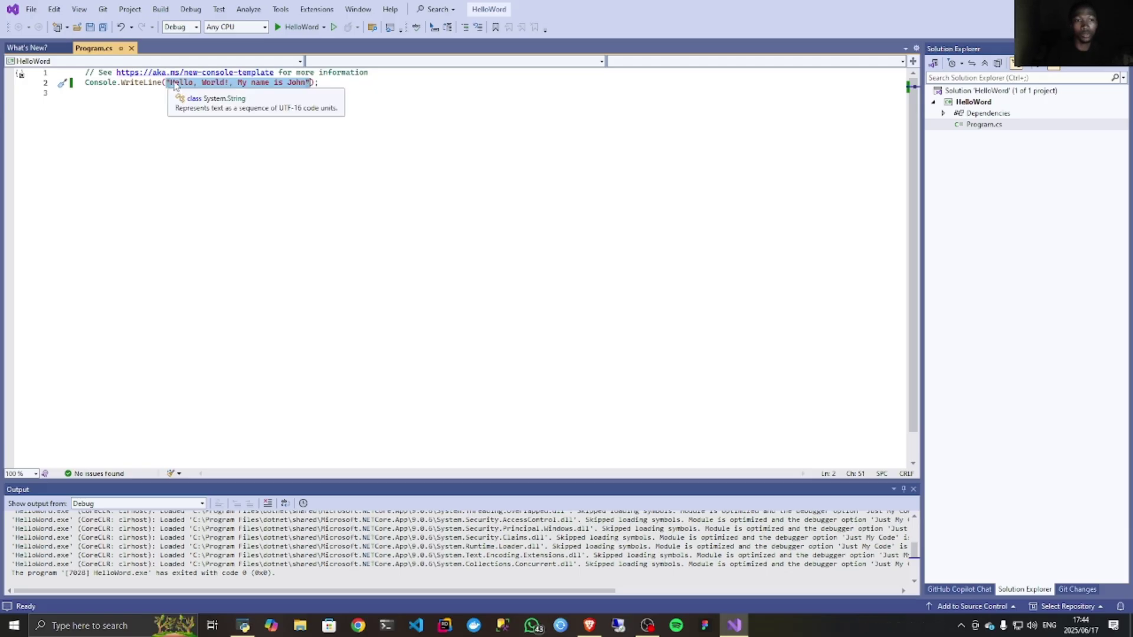
left_click(282, 27)
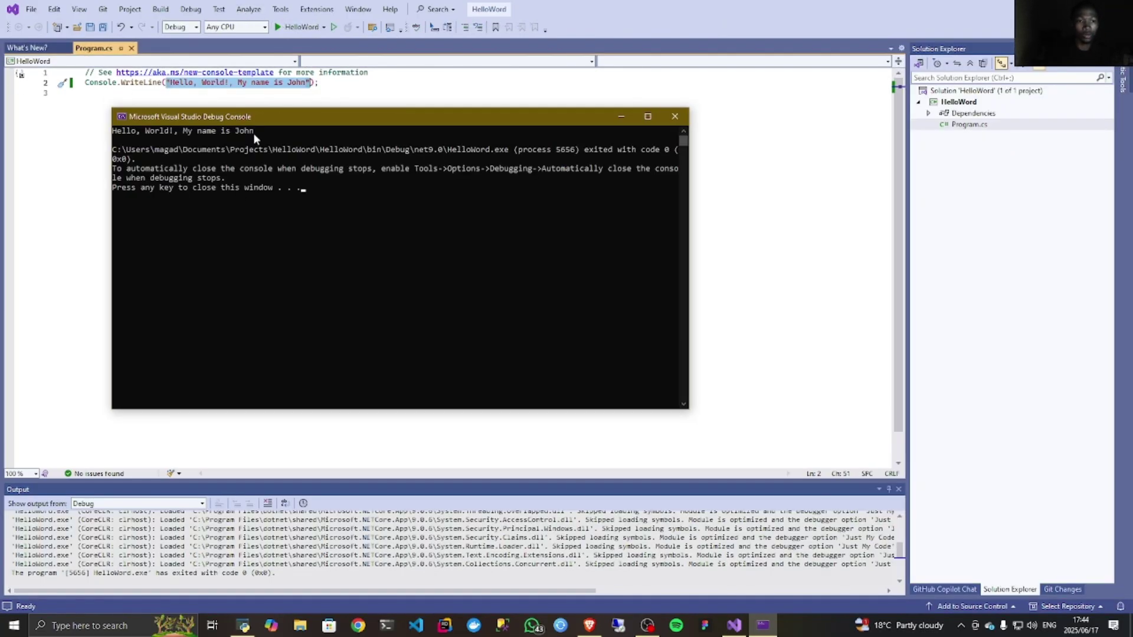
left_click_drag(255, 131, 113, 132)
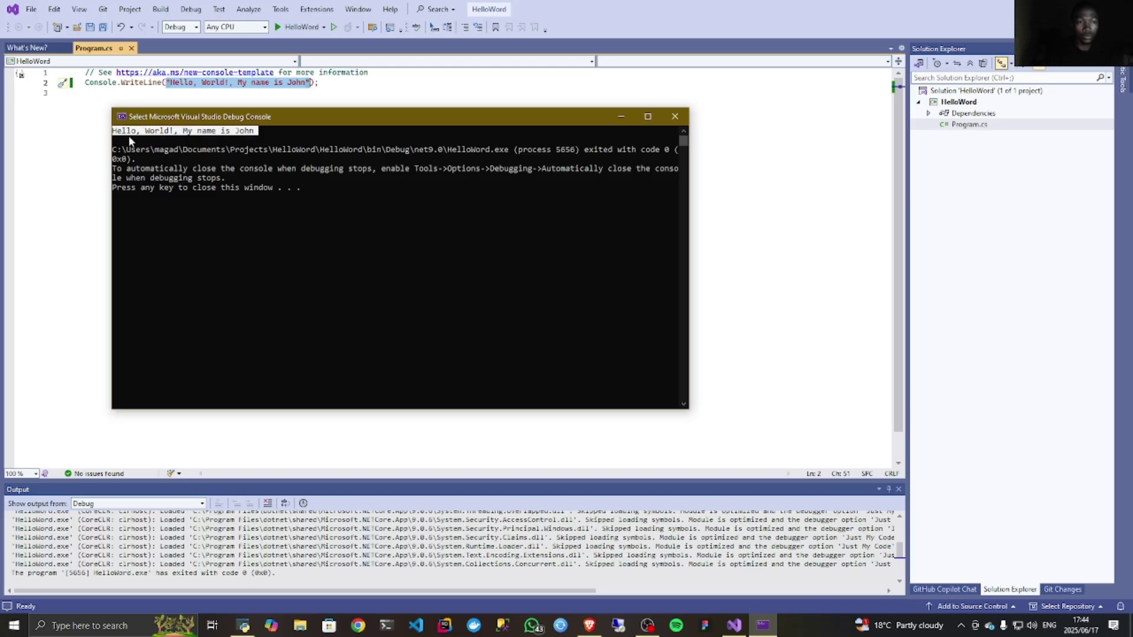